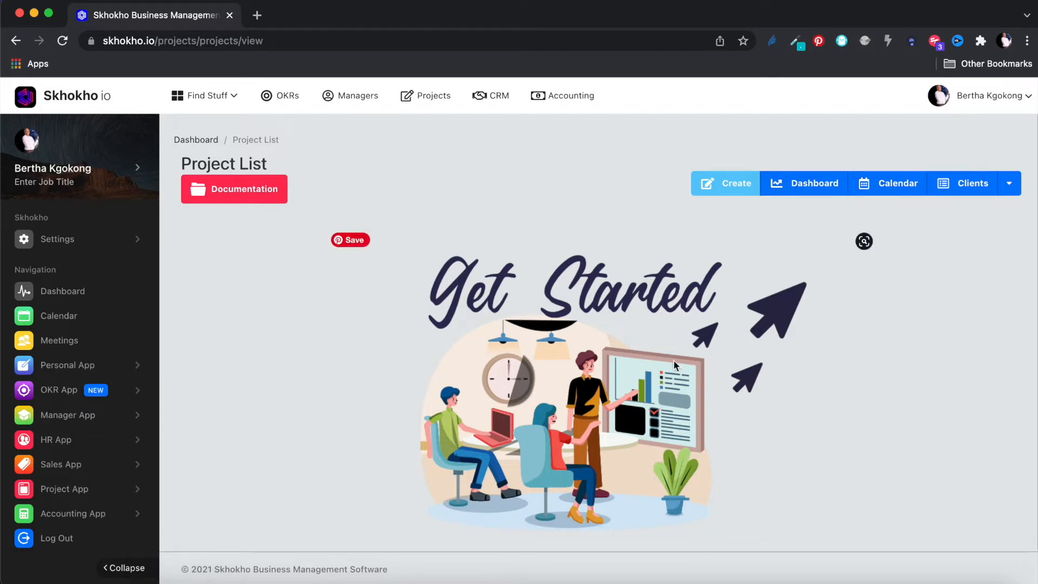
- Open the Create New Project form from the empty Project List
{"action": "left_click", "coordinate": [721, 182]}
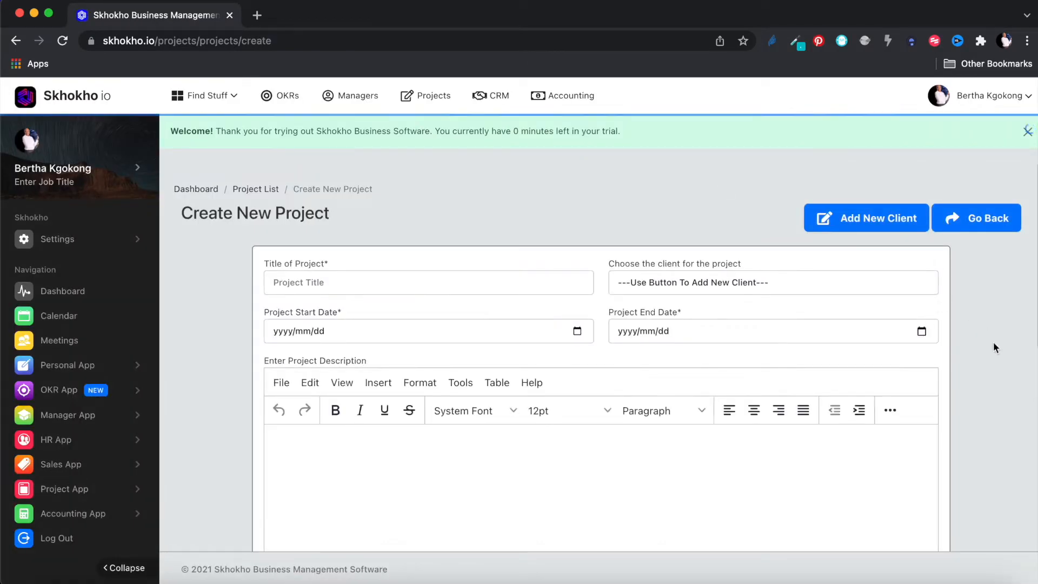
- Dismiss the welcome banner, title the project 'A new project', and bring up the Add New Client form
{"action": "left_click", "coordinate": [1028, 142]}
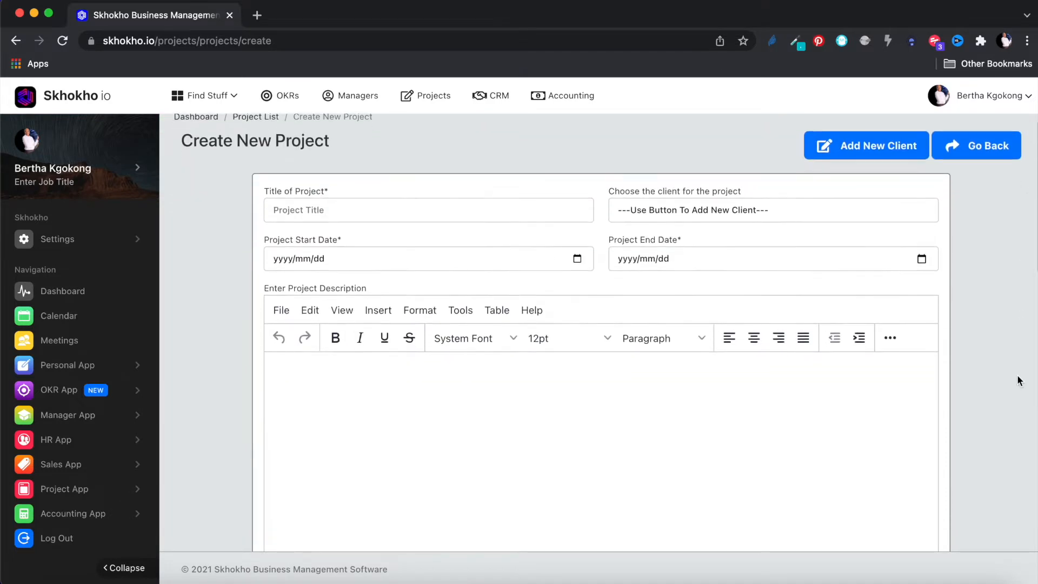
{"action": "left_click", "coordinate": [384, 211]}
{"action": "type", "text": "A new project"}
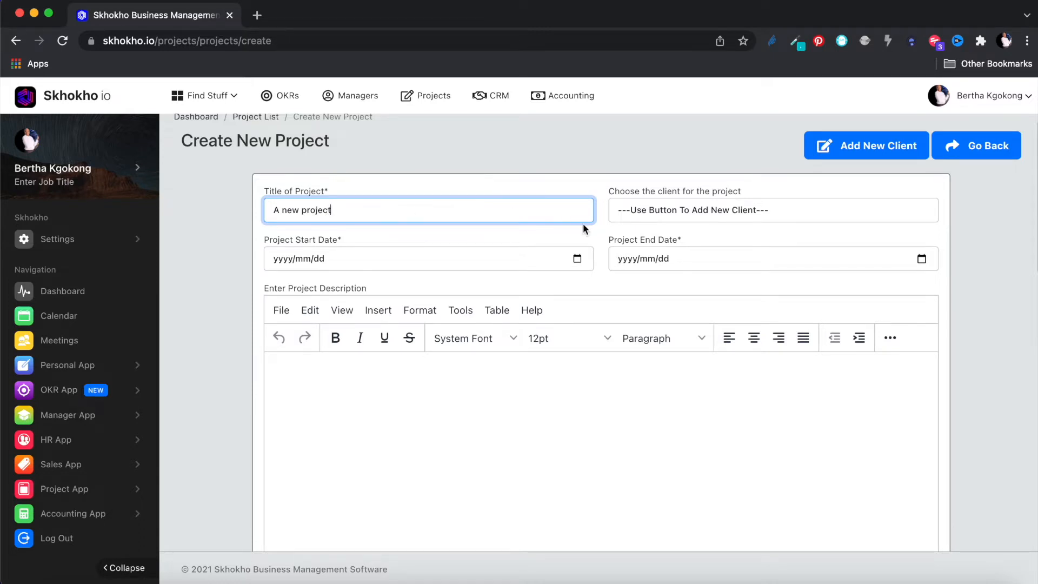
{"action": "left_click", "coordinate": [716, 208]}
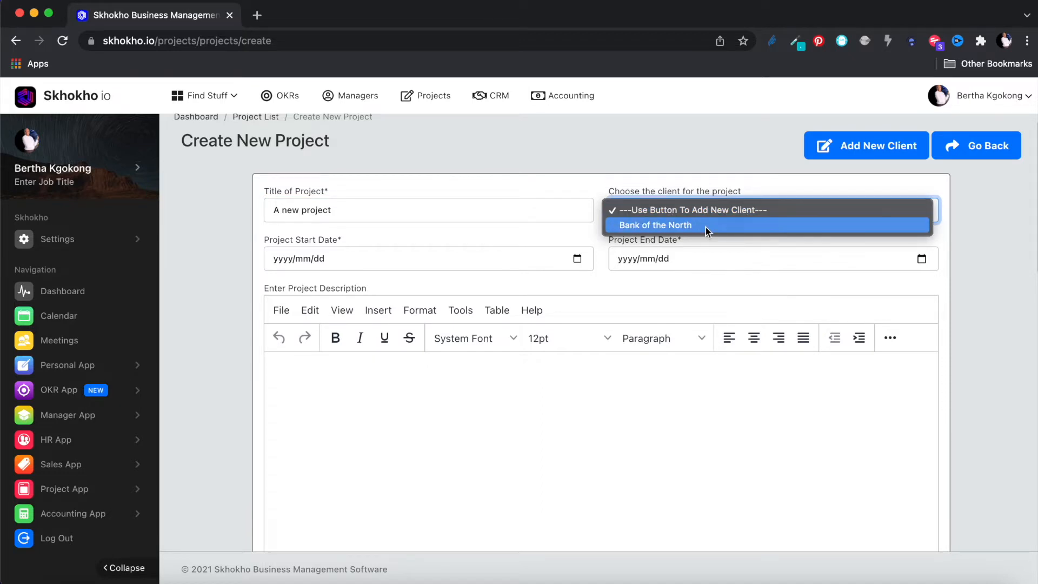
{"action": "left_click", "coordinate": [692, 148]}
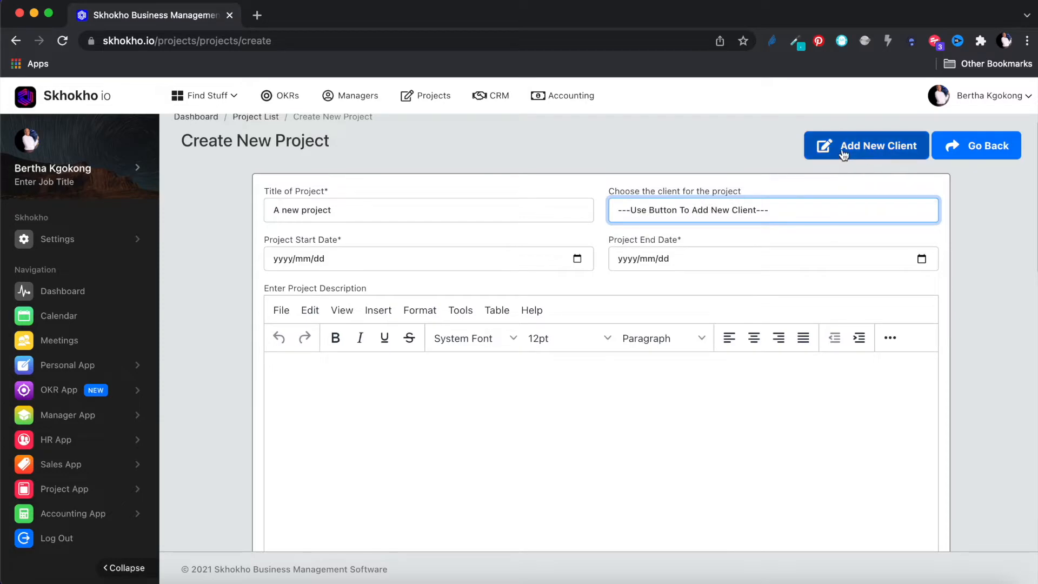
{"action": "left_click", "coordinate": [867, 148]}
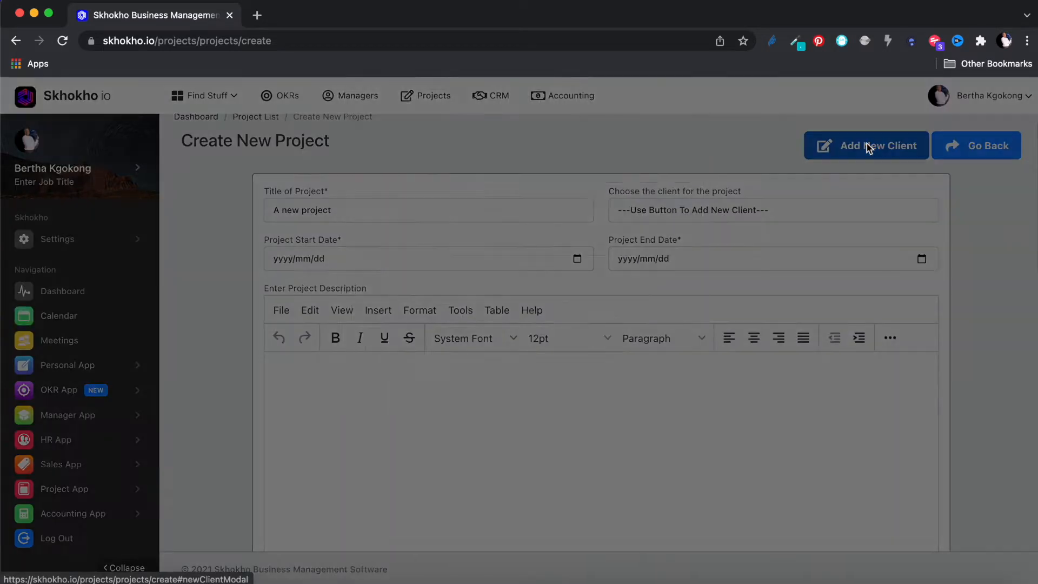
- Enter the client name Troll Market with its company e-mail address and phone number
{"action": "left_click", "coordinate": [491, 173]}
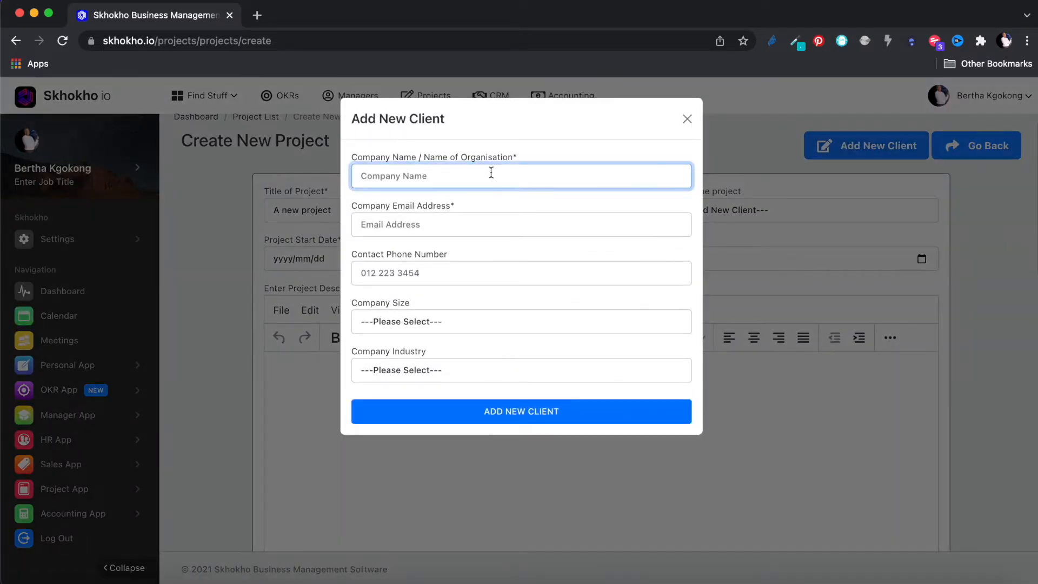
{"action": "type", "text": "Troll Market"}
{"action": "left_click", "coordinate": [454, 226]}
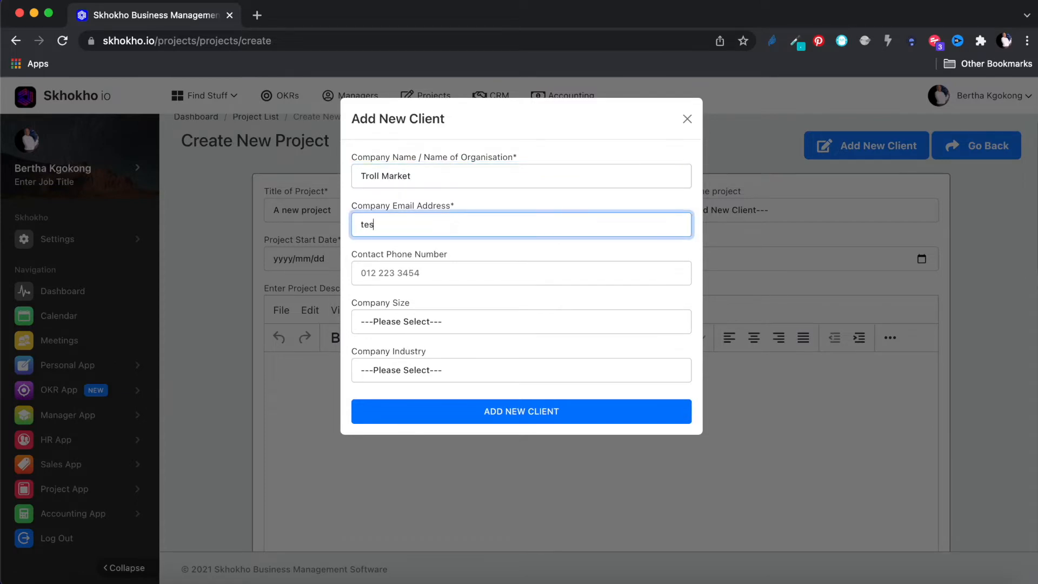
{"action": "left_click", "coordinate": [446, 272]}
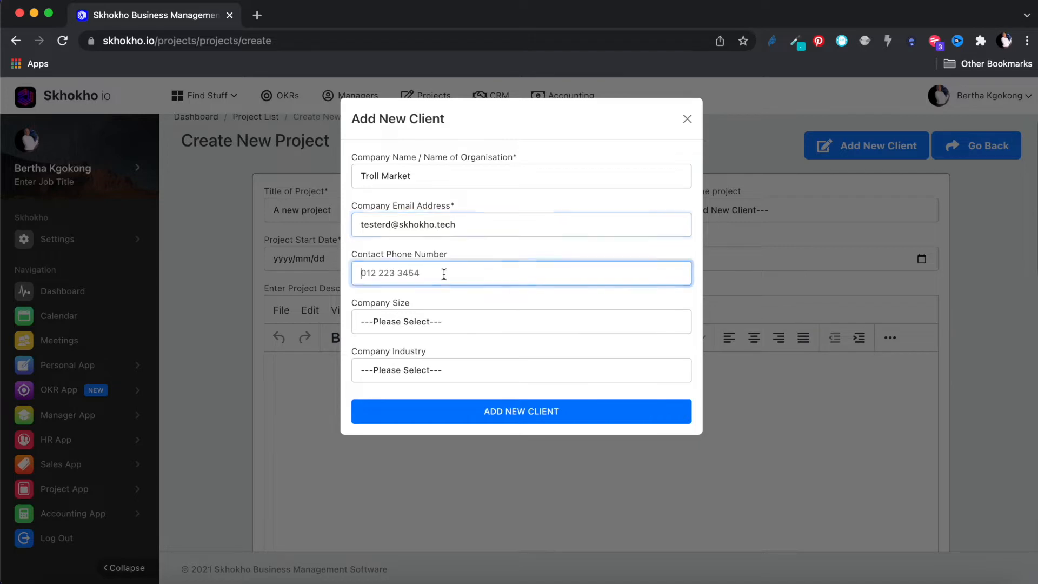
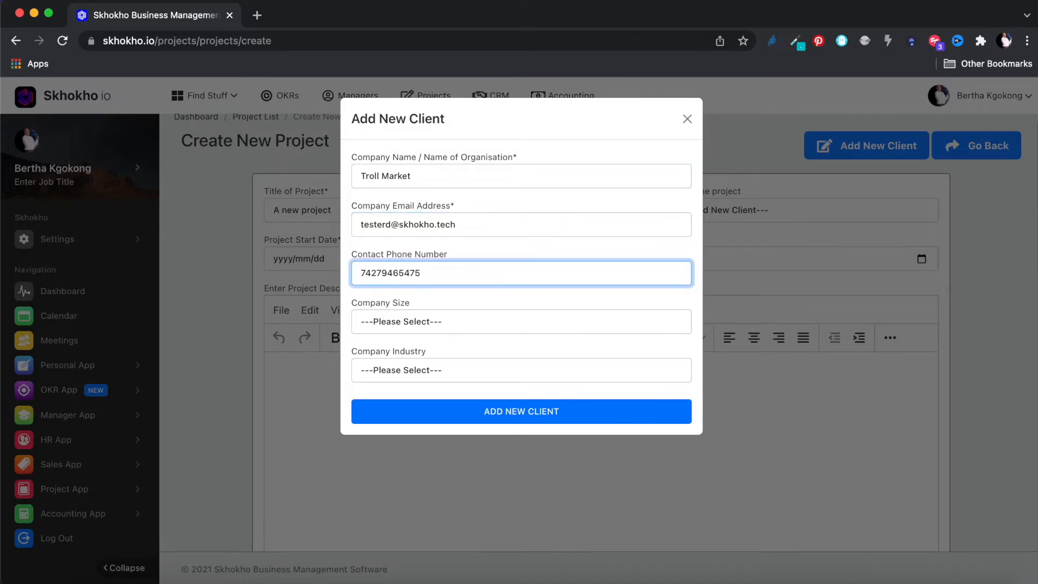
- Make the client Medium Sized in Consumer Products & Services, save it and confirm
{"action": "left_click", "coordinate": [454, 324]}
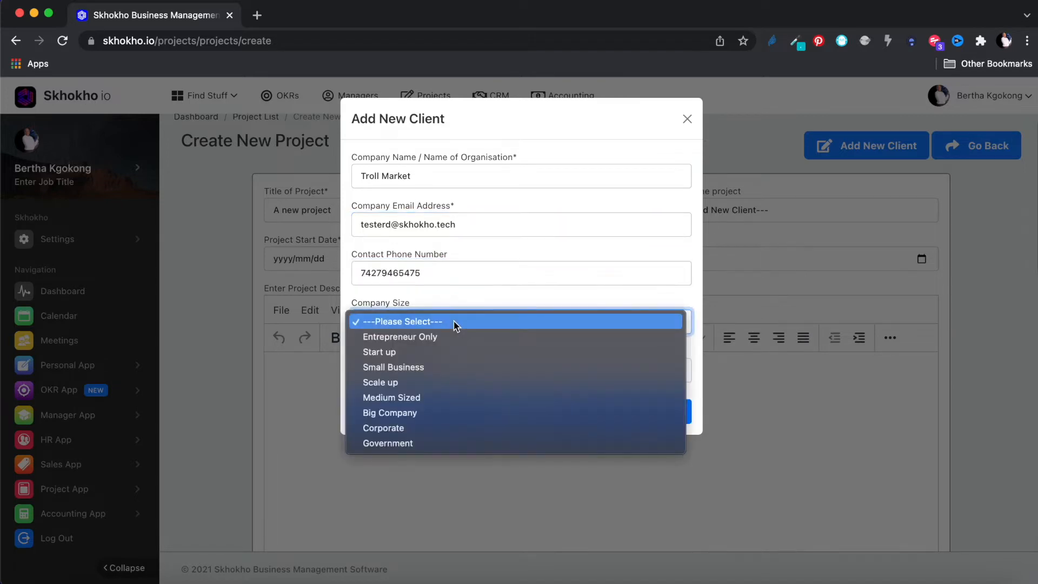
{"action": "left_click", "coordinate": [422, 401]}
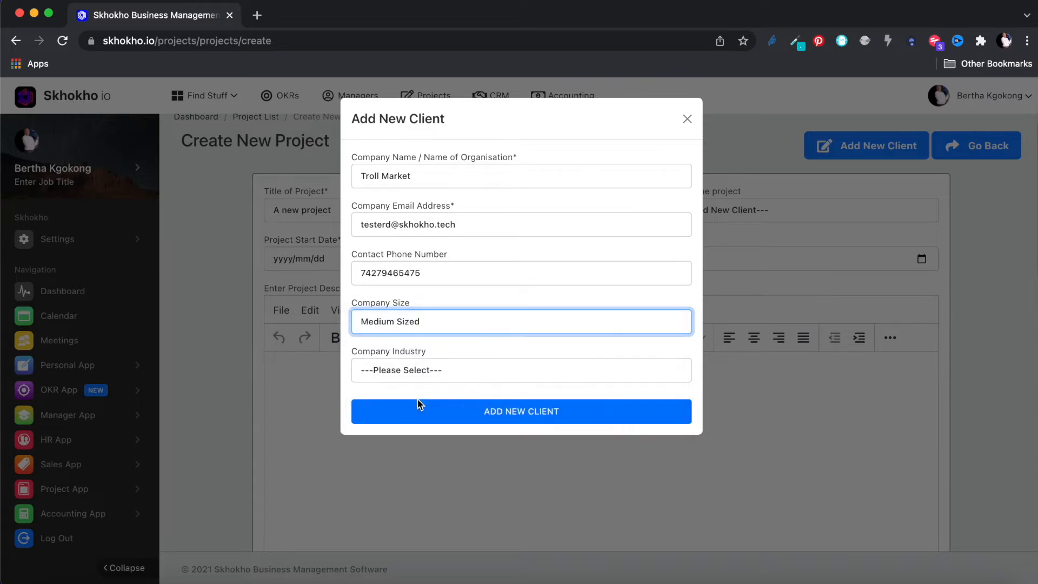
{"action": "left_click", "coordinate": [431, 371]}
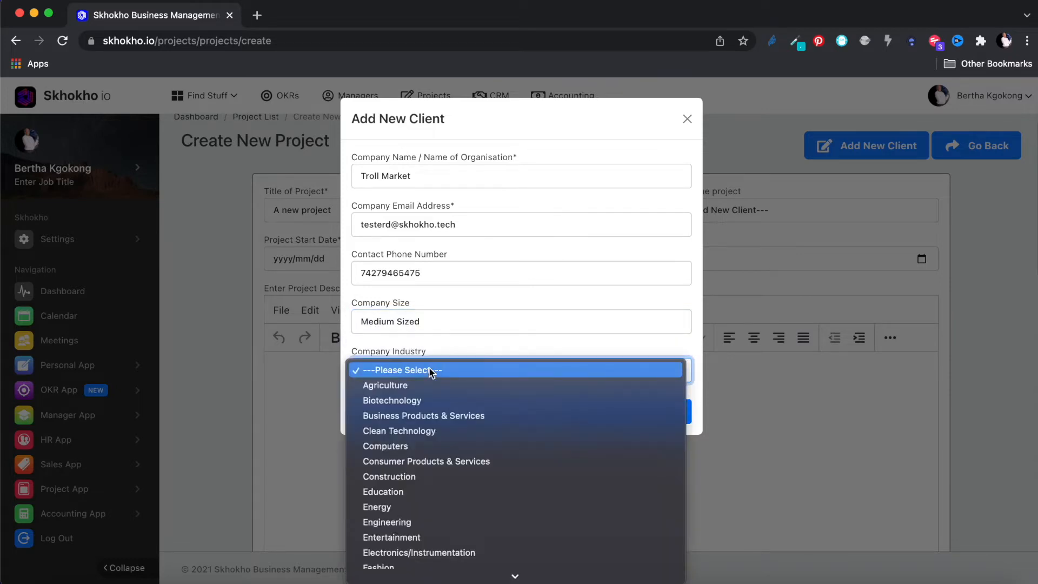
{"action": "left_click", "coordinate": [432, 461]}
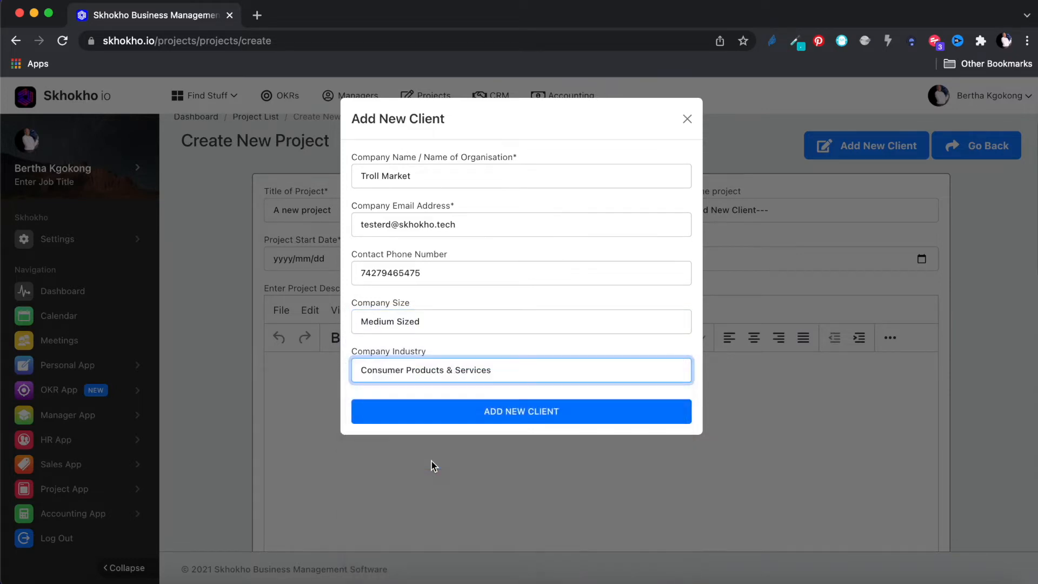
{"action": "left_click", "coordinate": [516, 412]}
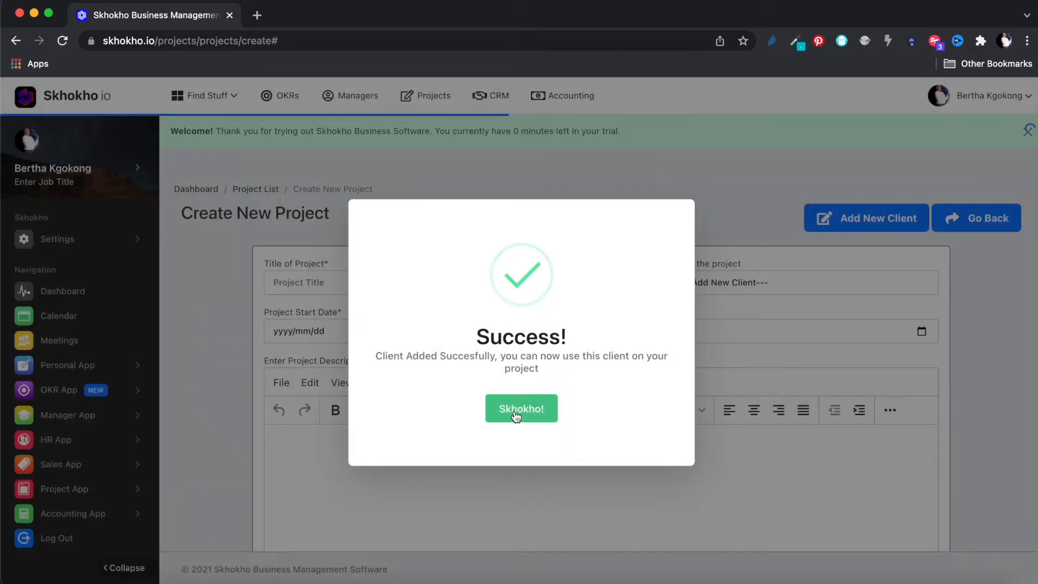
{"action": "left_click", "coordinate": [517, 413]}
{"action": "left_click", "coordinate": [1029, 131]}
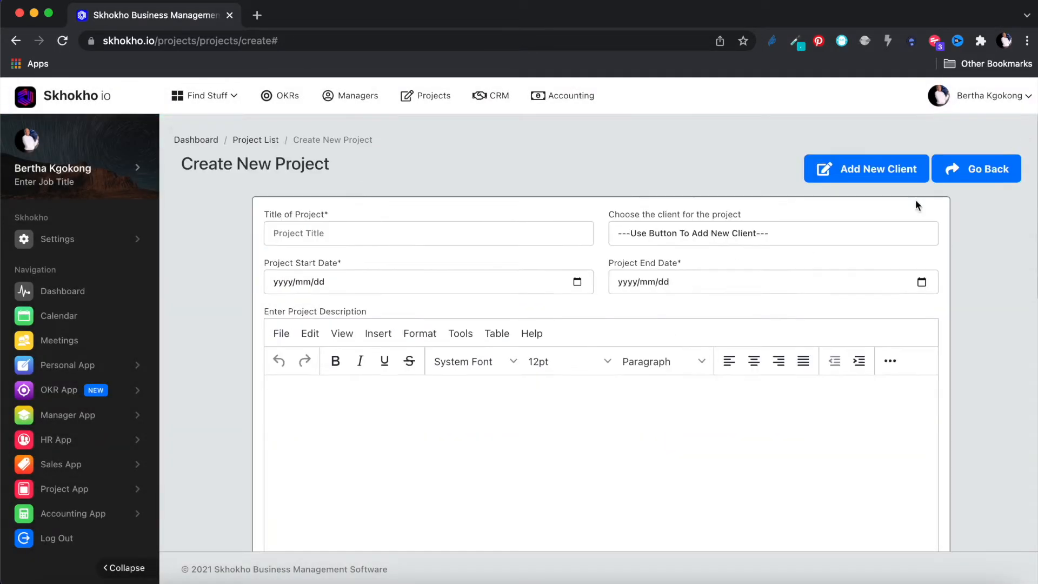
- Set client Troll Market, title 'New Project', and dates 2022/01/21 to 2022/01/31
{"action": "left_click", "coordinate": [815, 235]}
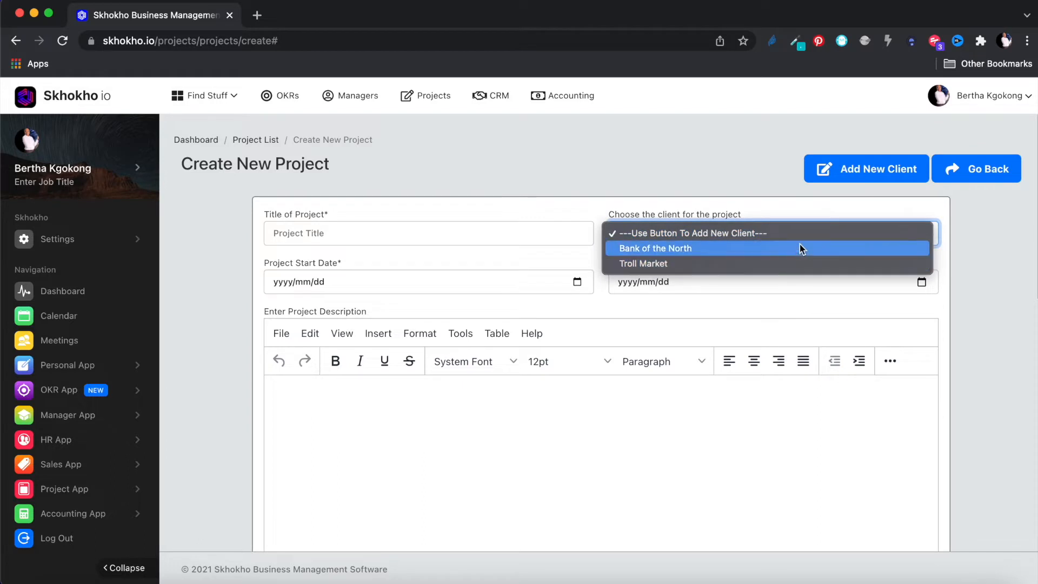
{"action": "left_click", "coordinate": [794, 264]}
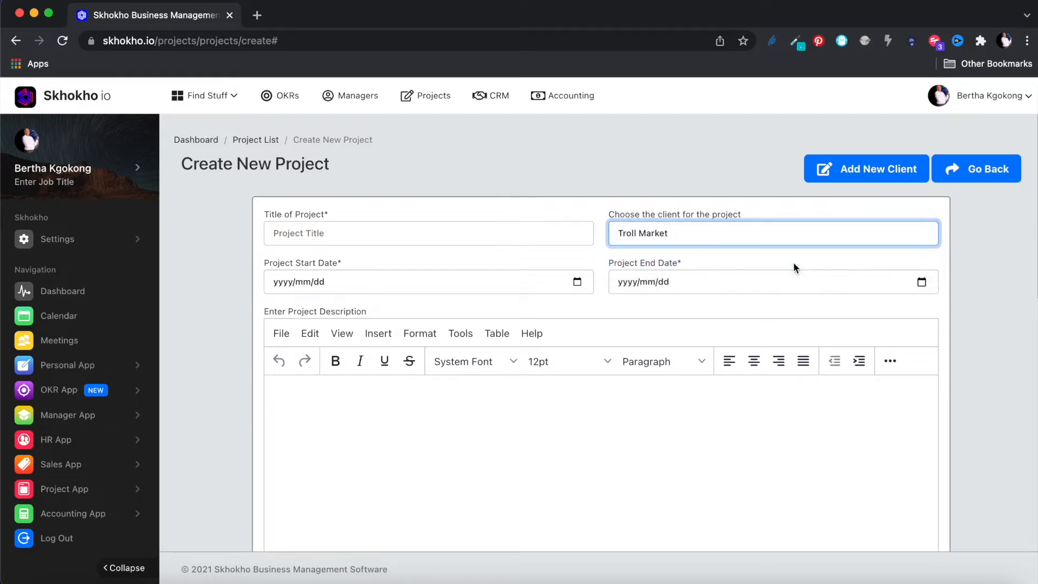
{"action": "left_click", "coordinate": [469, 232]}
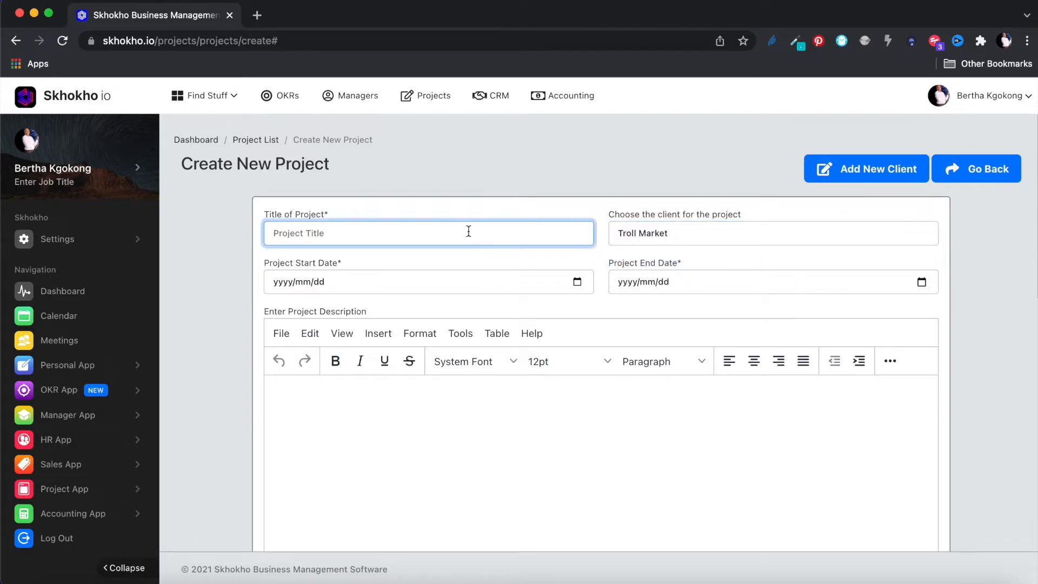
{"action": "type", "text": "New Pr"}
{"action": "left_click", "coordinate": [577, 282]}
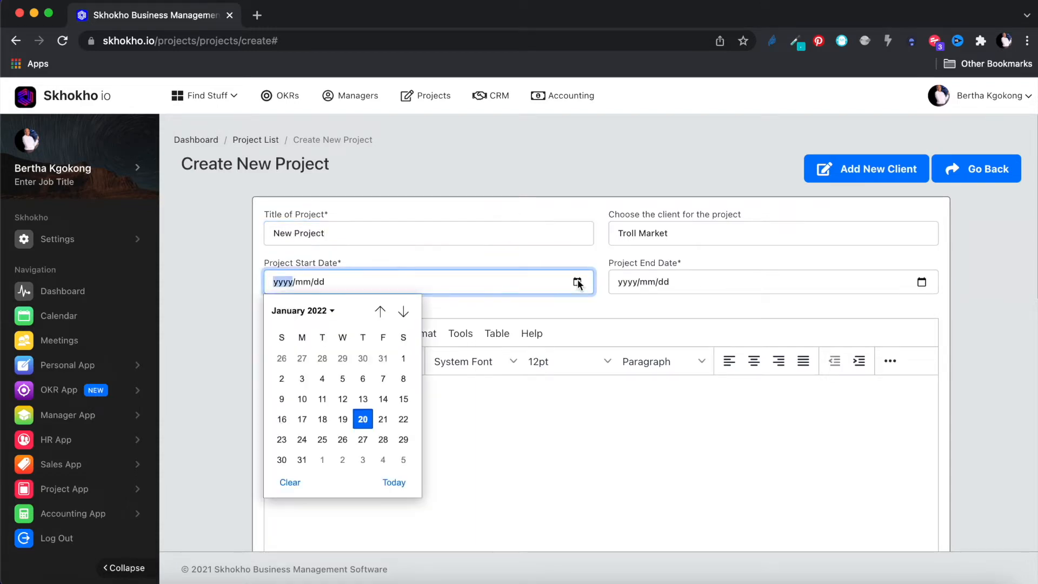
{"action": "left_click", "coordinate": [383, 419]}
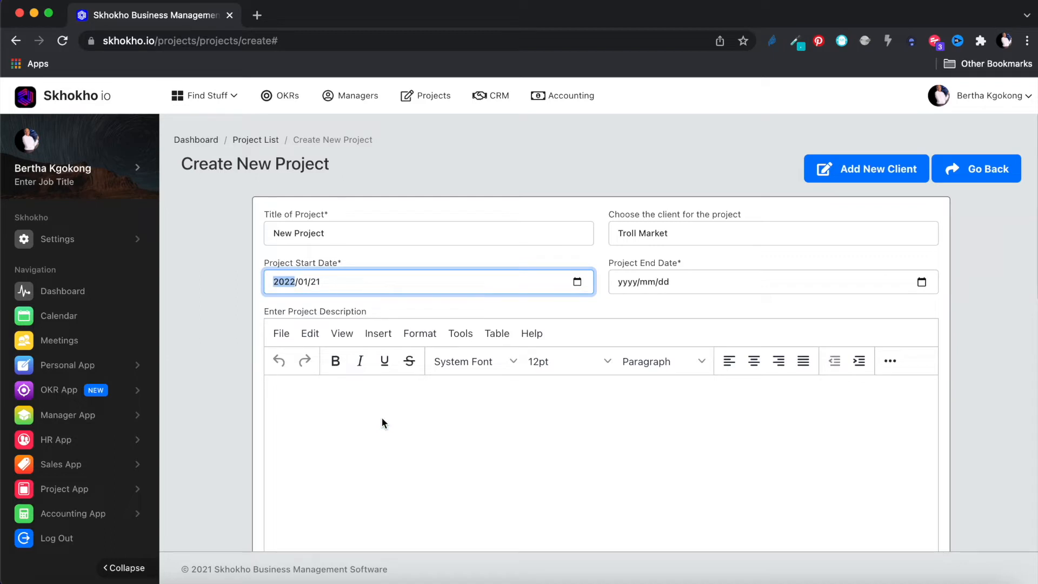
{"action": "left_click", "coordinate": [922, 282]}
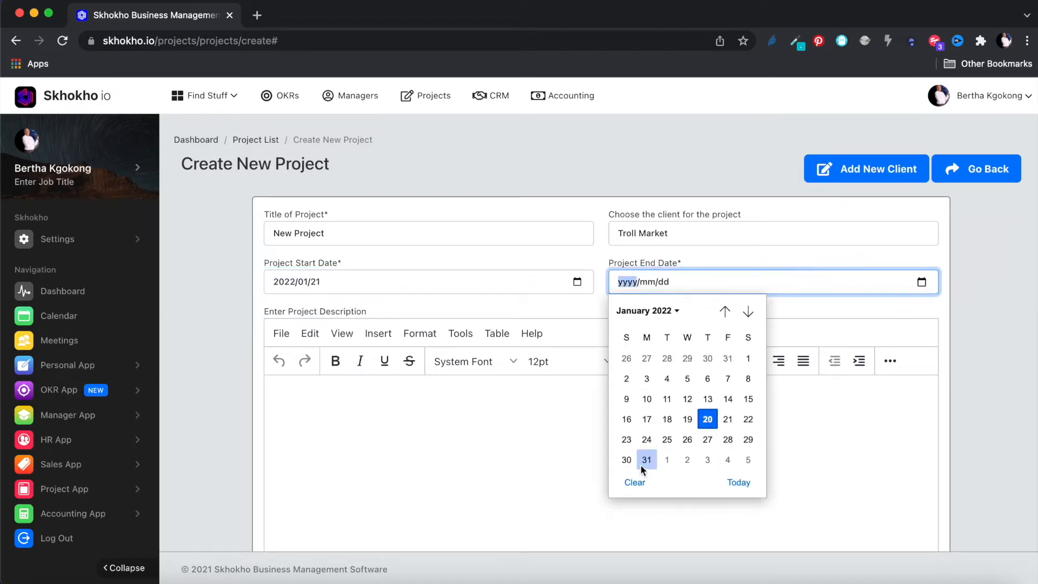
{"action": "left_click", "coordinate": [641, 462]}
- Paste Lorem ipsum text into the description, scope of work and deliverables editors
{"action": "left_click", "coordinate": [623, 438]}
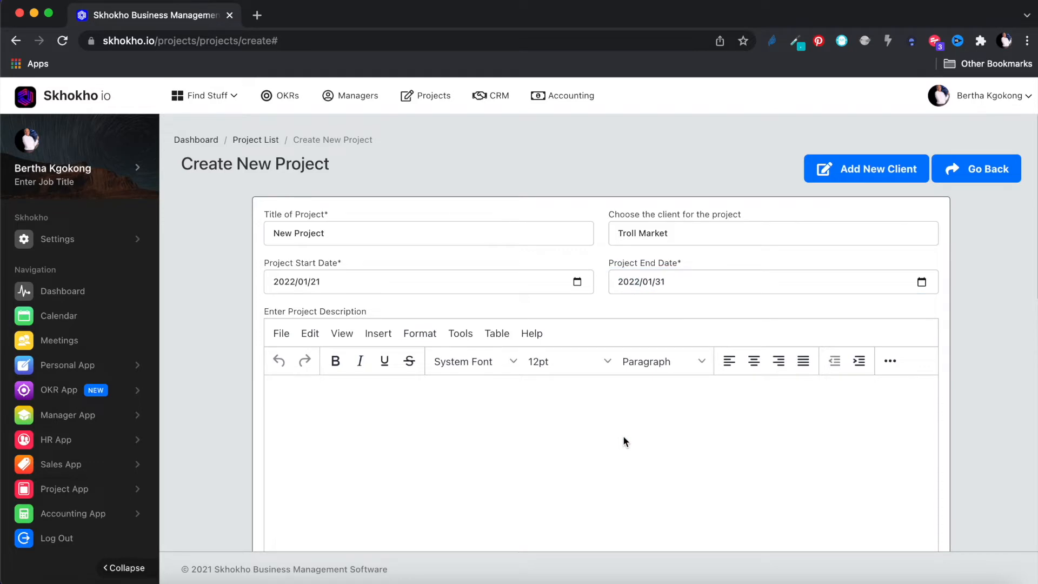
{"action": "type", "text": "Lorem ipsum dolor sit amet, consectetur adipisicing elit, sed do eiusmod tempor incididunt ut labore et dolore magna aliqua. Ut enim ad minim veniam, quis nostrud exercitation ullamco laboris nisi ut aliquip ex ea commodo consequat. Duis aute irure dolor in reprehenderit in voluptate velit esse cillum dolore eu fugiat nulla pariatur. Excepteur sint occaecat cupidatat non proident, sunt in culpa qui officia deserunt mollit anim id est laborum."}
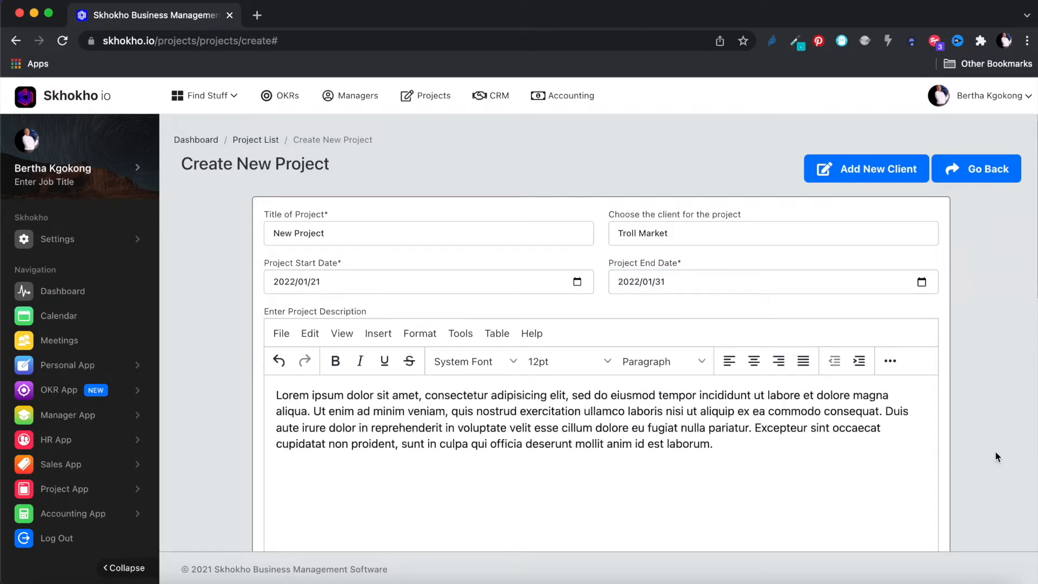
{"action": "scroll", "coordinate": [994, 450], "scroll_direction": "down", "scroll_amount": 7}
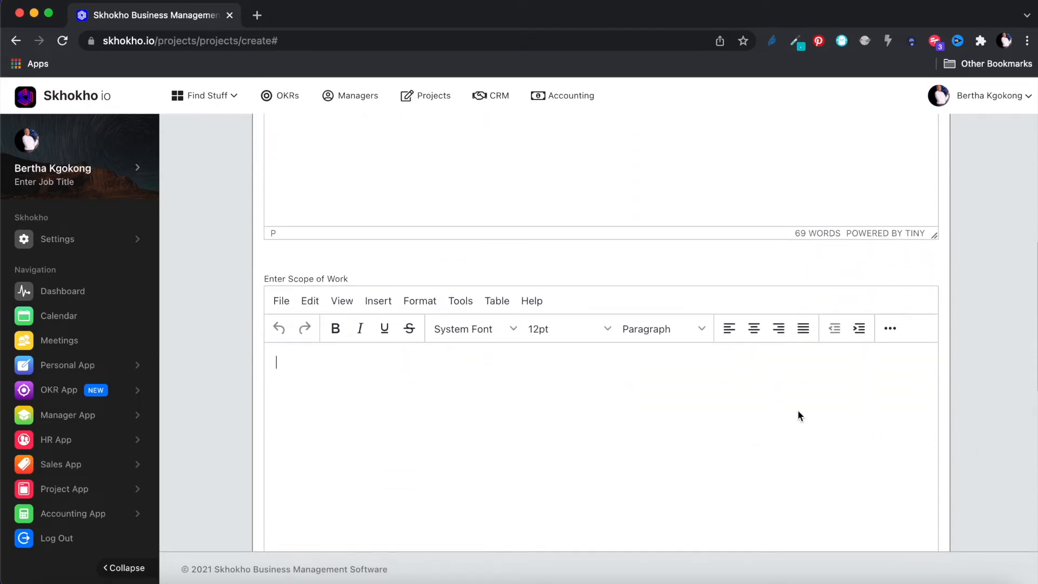
{"action": "type", "text": "Lorem ipsum dolor sit amet, consectetur adipisicing elit, sed do eiusmod tempor incididunt ut labore et dolore magna aliqua. Ut enim ad minim veniam, quis nostrud exercitation ullamco laboris nisi ut aliquip ex ea commodo consequat. Duis aute irure dolor in reprehenderit in voluptate velit esse cillum dolore eu fugiat nulla pariatur. Excepteur sint occaecat cupidatat non proident, sunt in culpa qui officia deserunt mollit anim id est laborum."}
{"action": "scroll", "coordinate": [975, 413], "scroll_direction": "down", "scroll_amount": 3}
{"action": "scroll", "coordinate": [974, 413], "scroll_direction": "down", "scroll_amount": 4}
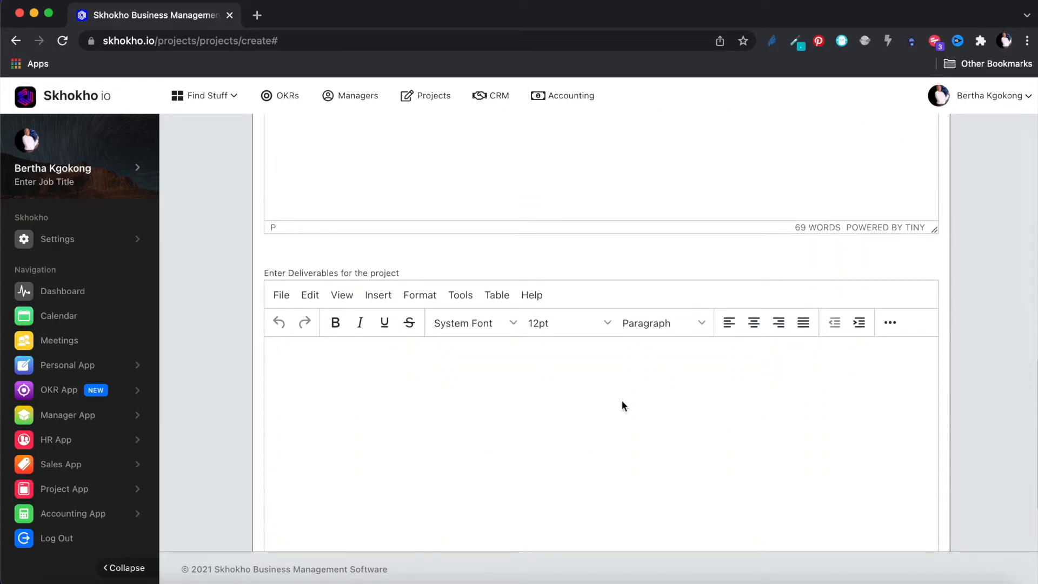
{"action": "type", "text": "Lorem ipsum dolor sit amet, consectetur adipisicing elit, sed do eiusmod tempor incididunt ut labore et dolore magna aliqua. Ut enim ad minim veniam, quis nostrud exercitation ullamco laboris nisi ut aliquip ex ea commodo consequat. Duis aute irure dolor in reprehenderit in voluptate velit esse cillum dolore eu fugiat nulla pariatur. Excepteur sint occaecat cupidatat non proident, sunt in culpa qui officia deserunt mollit anim id est laborum."}
{"action": "scroll", "coordinate": [978, 430], "scroll_direction": "down", "scroll_amount": 1}
{"action": "scroll", "coordinate": [978, 433], "scroll_direction": "down", "scroll_amount": 2}
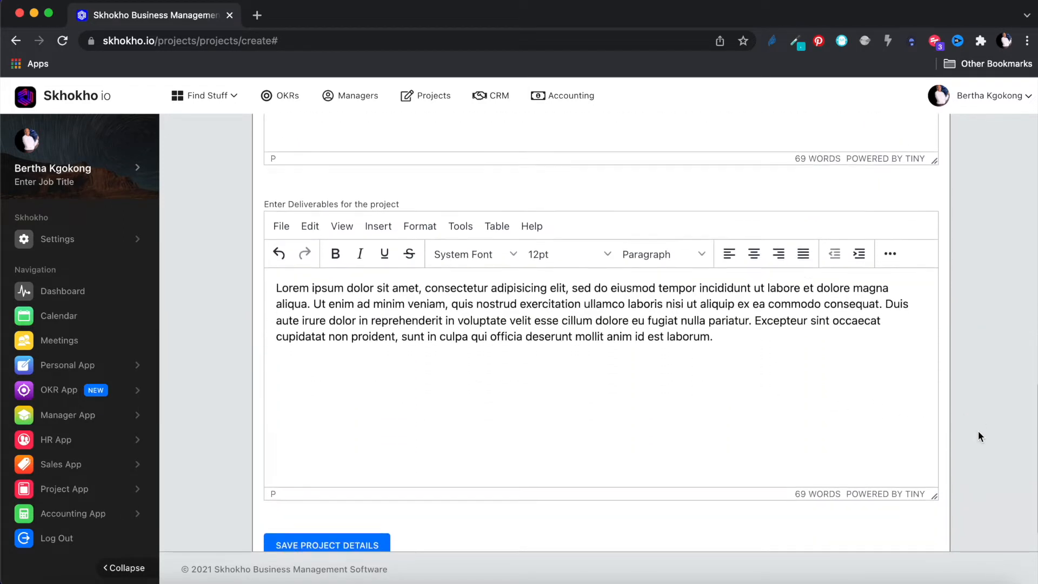
- Save New Project, dismiss the confirmation and banner, and open its View Project page
{"action": "left_click", "coordinate": [324, 500]}
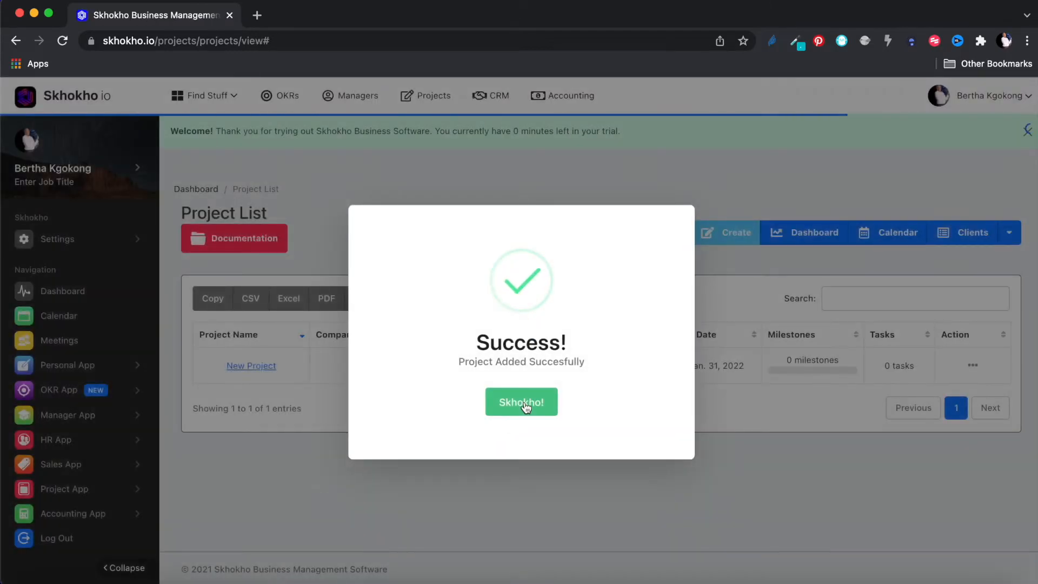
{"action": "left_click", "coordinate": [526, 406]}
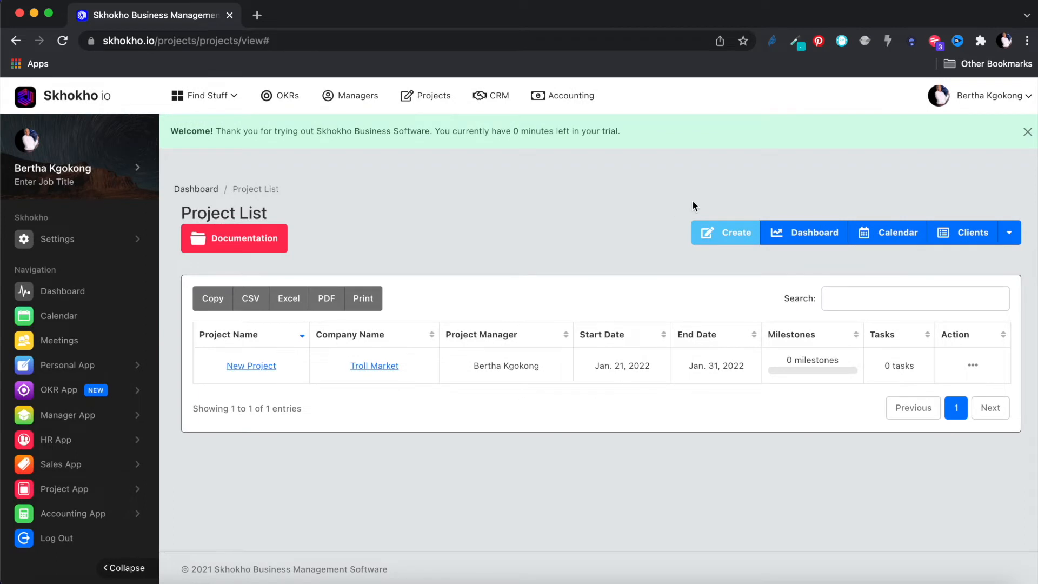
{"action": "left_click", "coordinate": [1027, 131]}
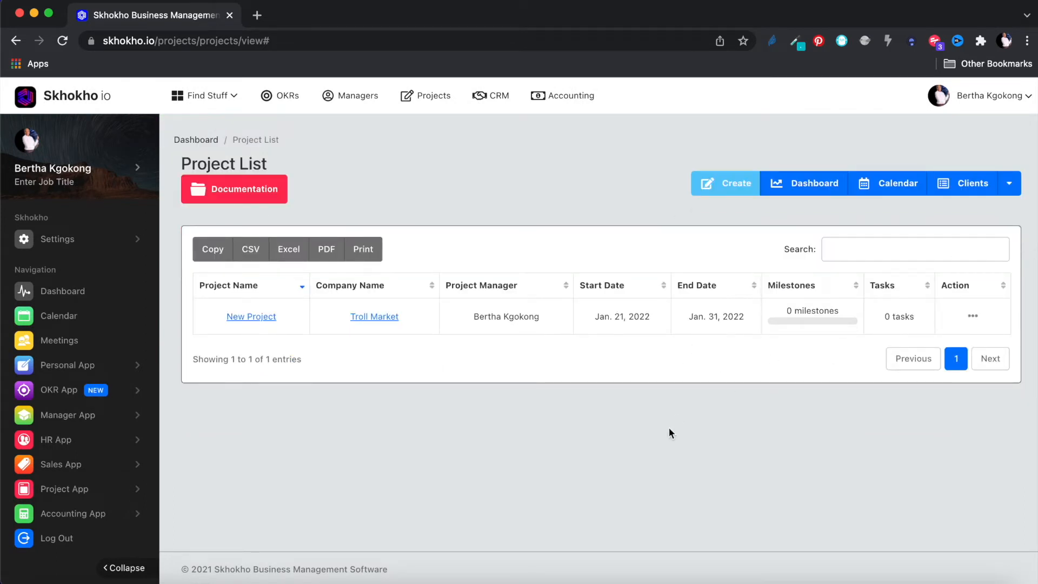
{"action": "left_click", "coordinate": [973, 318]}
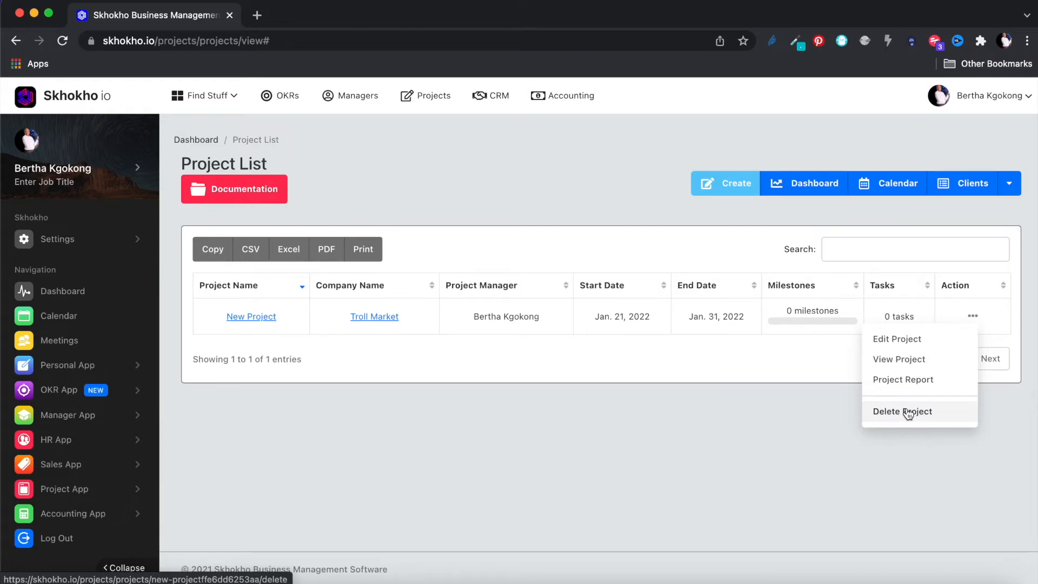
{"action": "left_click", "coordinate": [910, 361]}
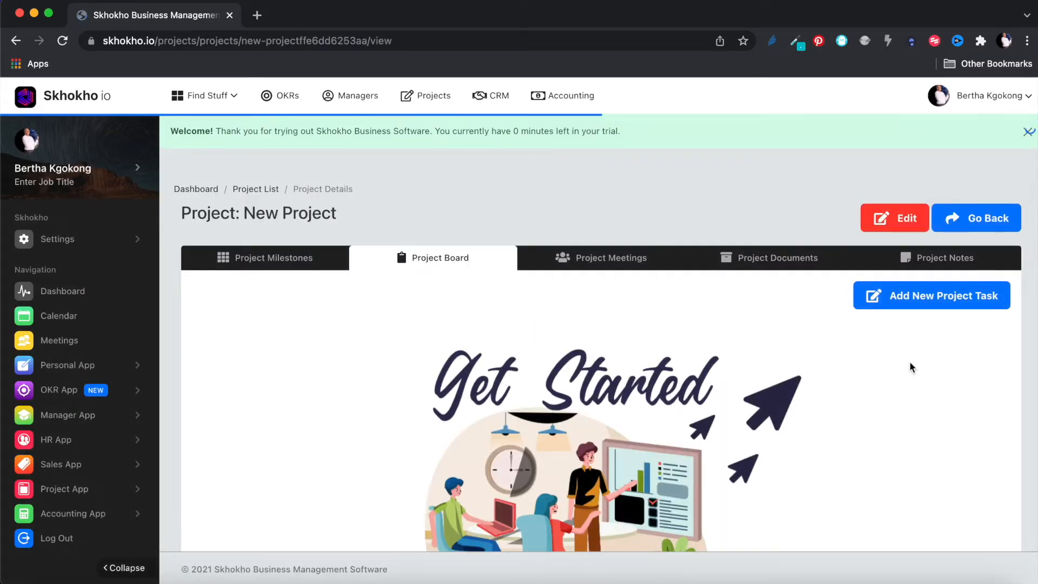
- Show the empty Project Milestones section and close the trial welcome banner
{"action": "left_click", "coordinate": [303, 262]}
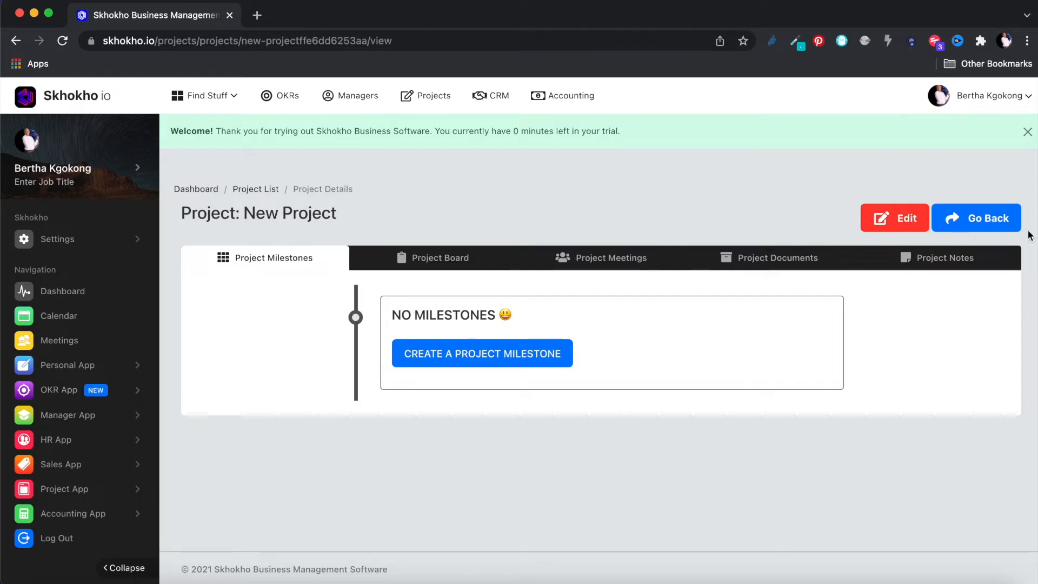
{"action": "left_click", "coordinate": [1027, 132]}
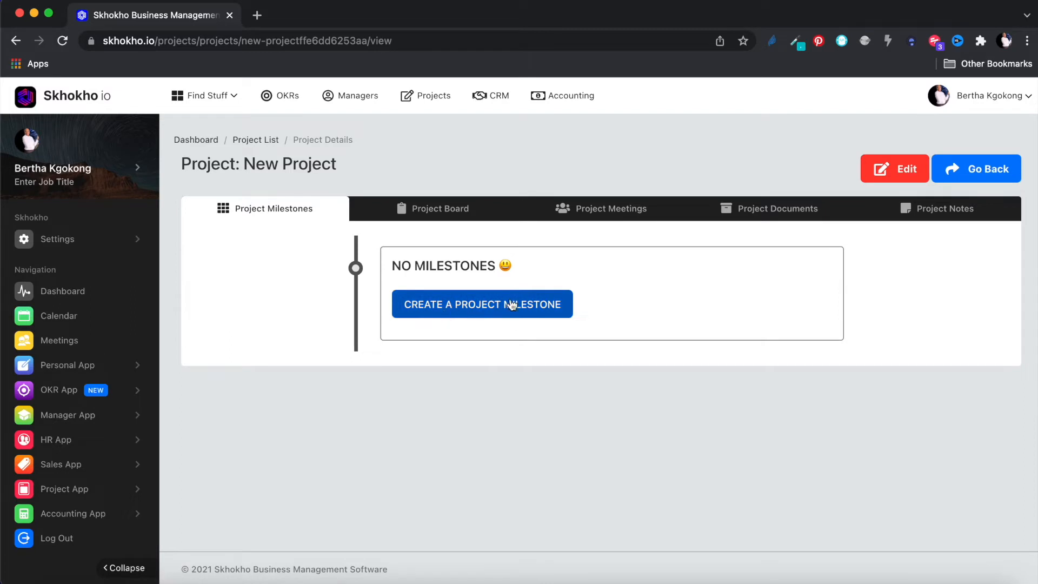
- Save milestone 'Important Milestone' due 27 January 2022 with a pasted Lorem ipsum description
{"action": "left_click", "coordinate": [465, 308]}
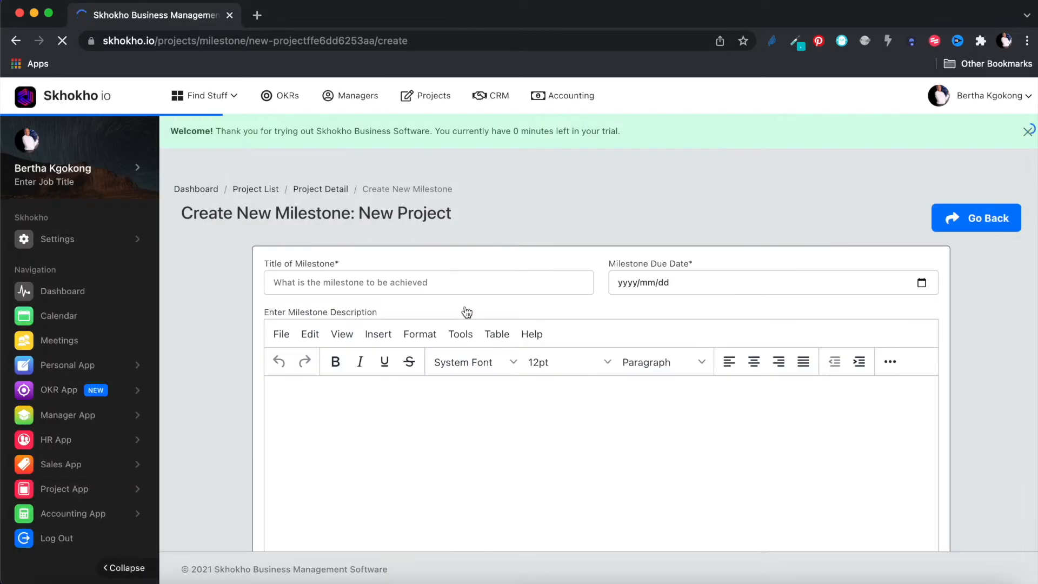
{"action": "scroll", "coordinate": [980, 342], "scroll_direction": "down", "scroll_amount": 1}
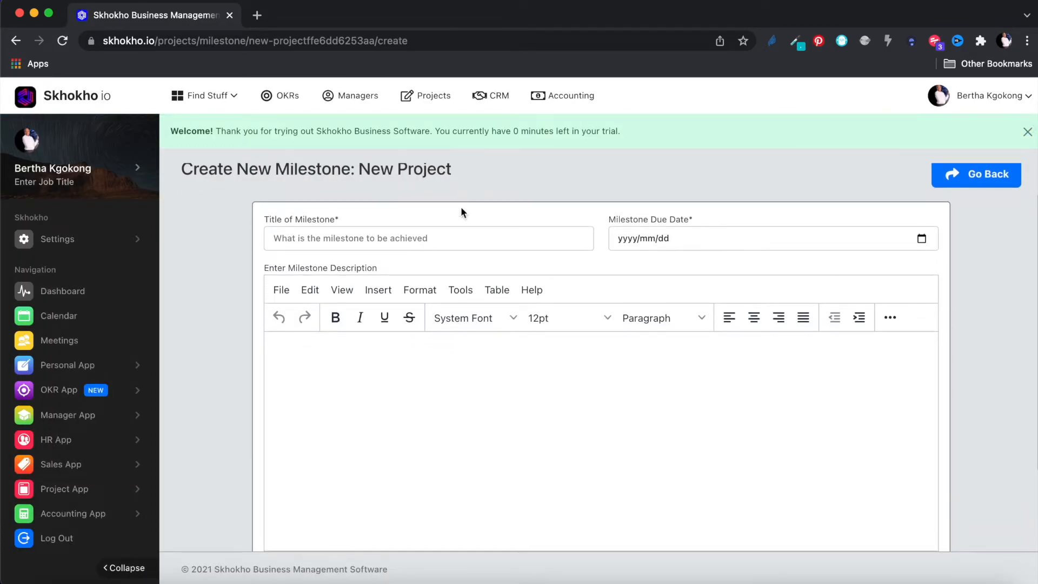
{"action": "left_click", "coordinate": [450, 238]}
{"action": "type", "text": "Important"}
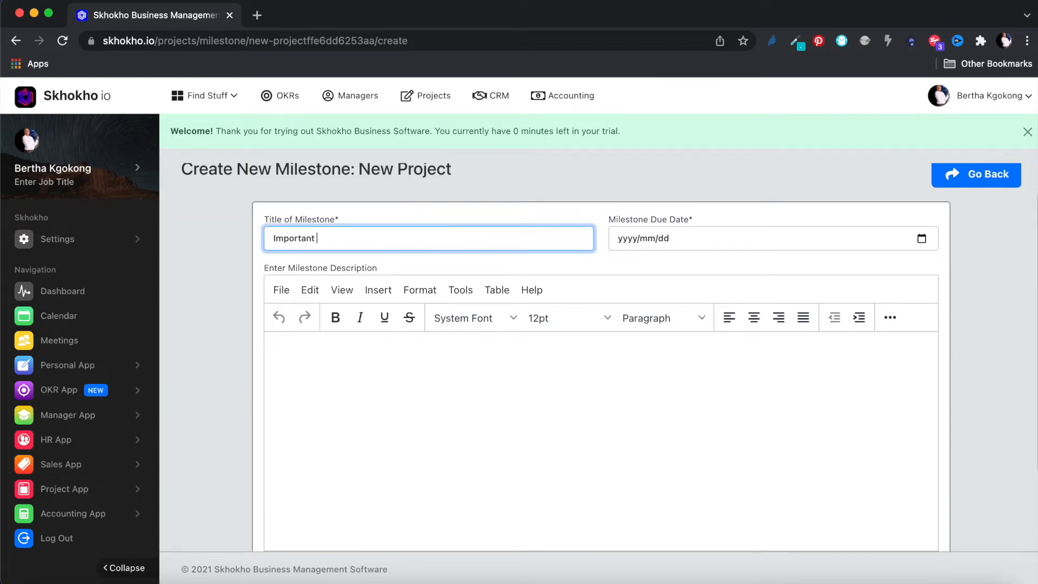
{"action": "type", "text": " Milestone"}
{"action": "left_click", "coordinate": [921, 239]}
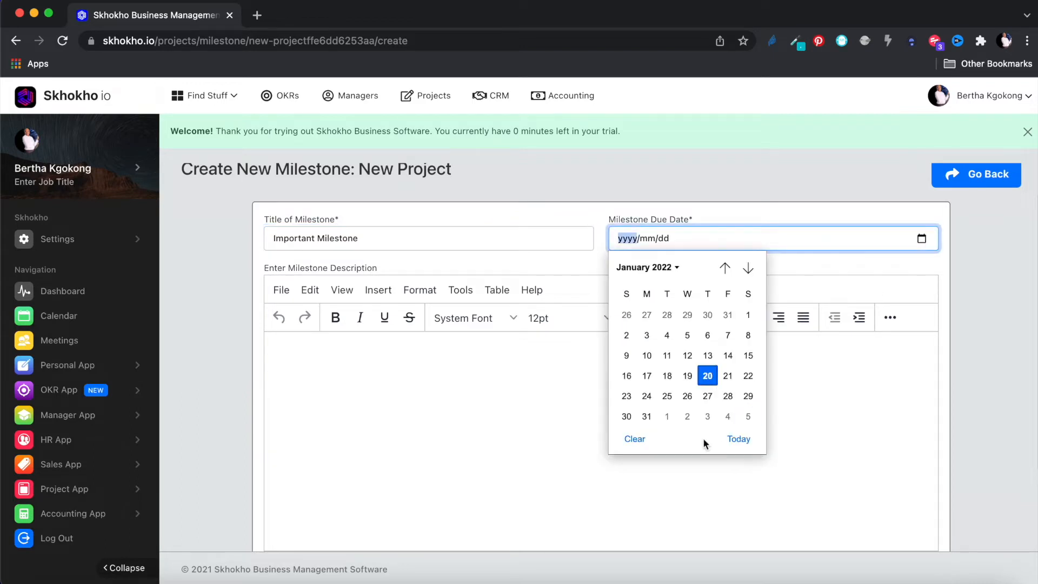
{"action": "left_click", "coordinate": [707, 395]}
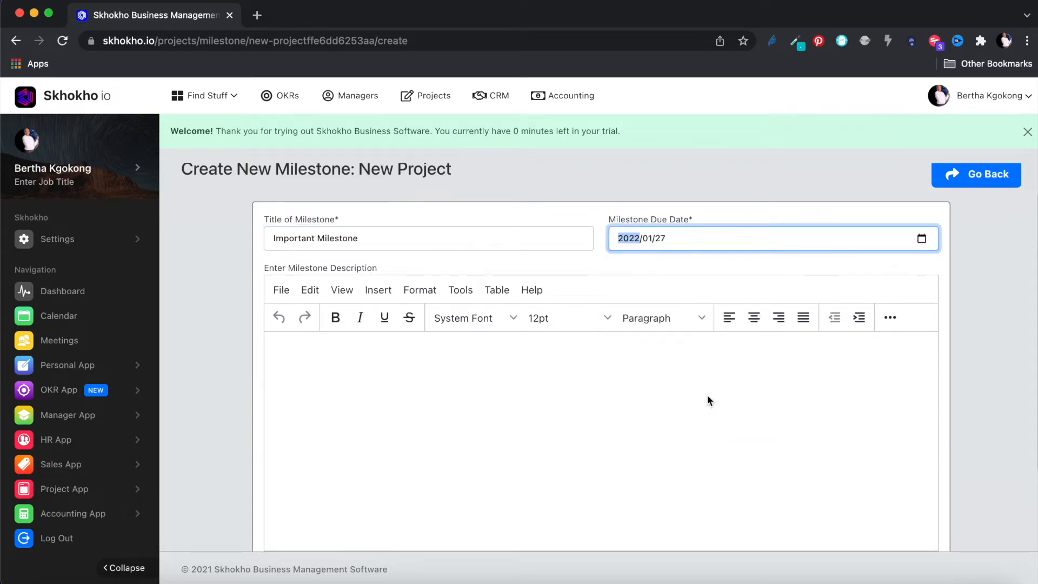
{"action": "left_click", "coordinate": [699, 361]}
{"action": "type", "text": "Lorem ipsum dolor sit amet, consectetur adipisicing elit, sed do eiusmod tempor incididunt ut labore et dolore magna aliqua. Ut enim ad minim veniam, quis nostrud exercitation ullamco laboris nisi ut aliquip ex ea commodo consequat. Duis aute irure dolor in reprehenderit in voluptate velit esse cillum dolore eu fugiat nulla pariatur. Excepteur sint occaecat cupidatat non proident, sunt in culpa qui officia deserunt mollit anim id est laborum."}
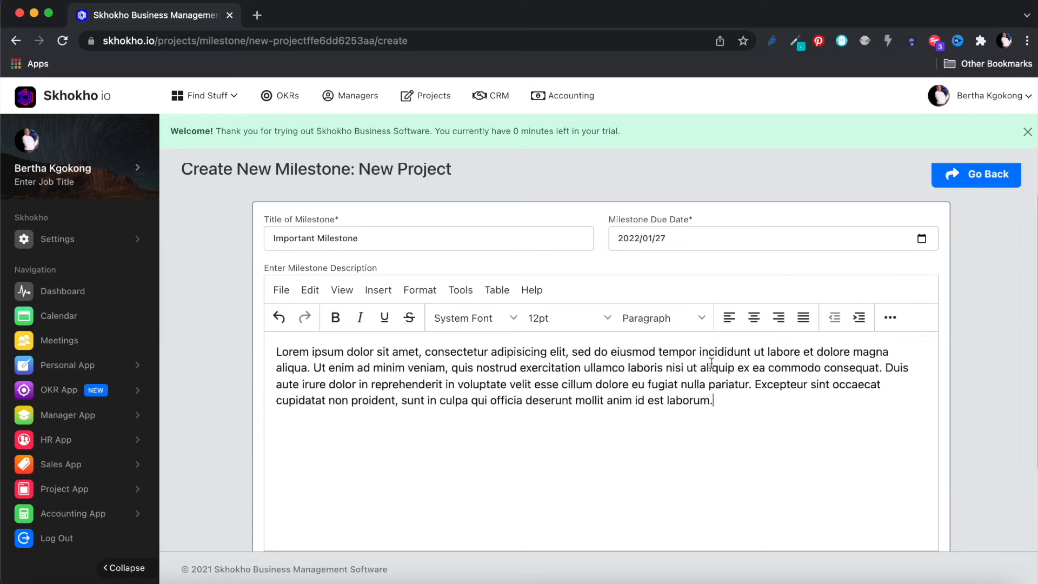
{"action": "scroll", "coordinate": [981, 404], "scroll_direction": "down", "scroll_amount": 1}
{"action": "scroll", "coordinate": [981, 406], "scroll_direction": "down", "scroll_amount": 2}
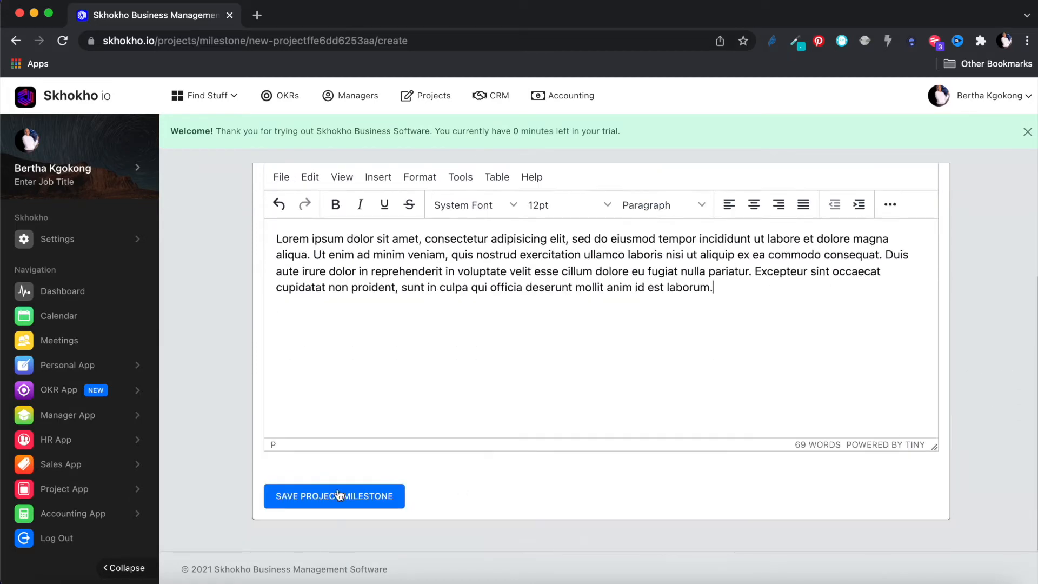
{"action": "left_click", "coordinate": [322, 498]}
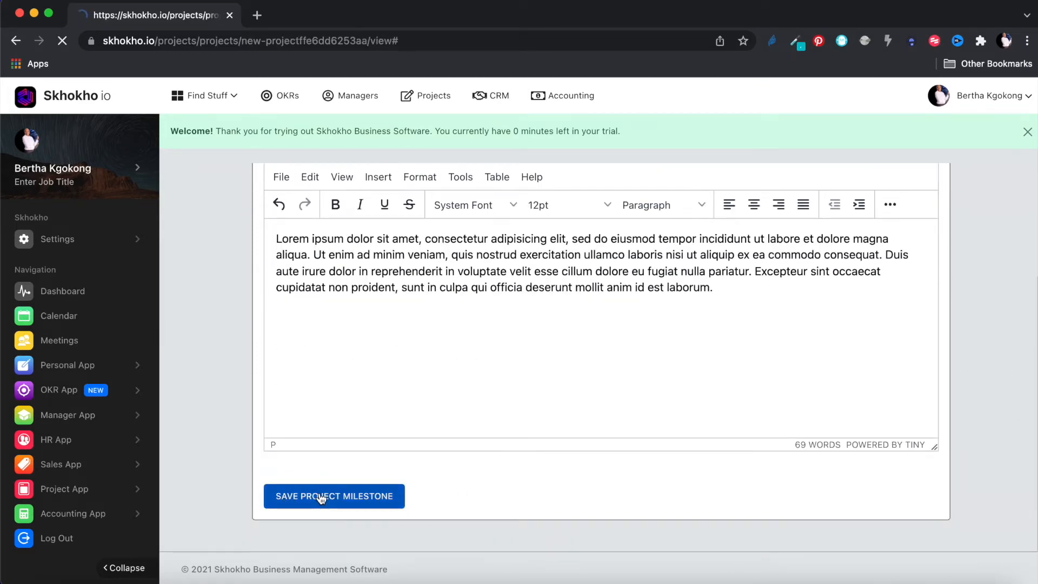
- Acknowledge the success message and open the actions menu for Important Milestone on the timeline
{"action": "left_click", "coordinate": [521, 403]}
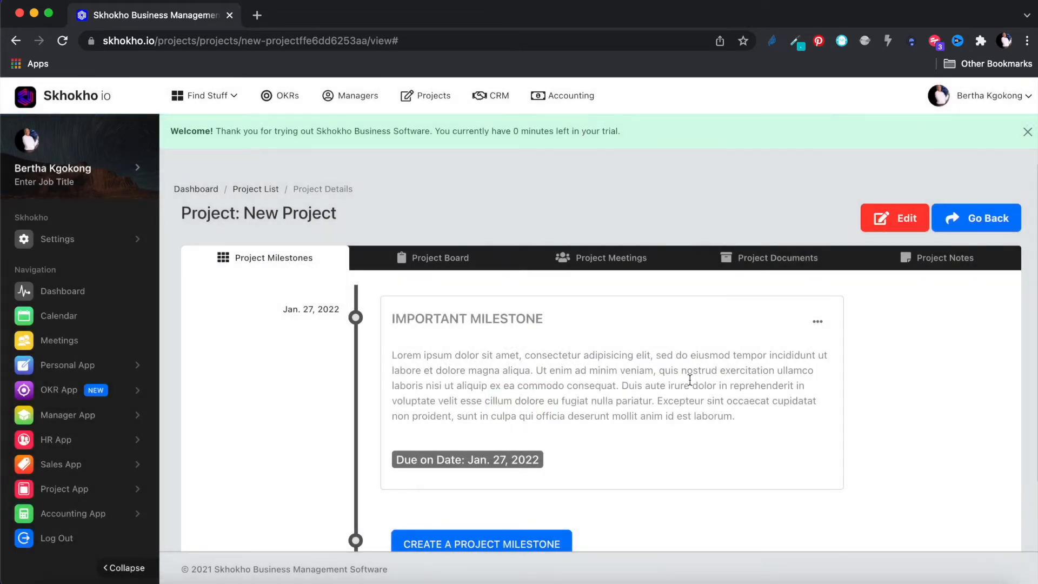
{"action": "left_click_drag", "start_coordinate": [553, 316], "coordinate": [392, 318]}
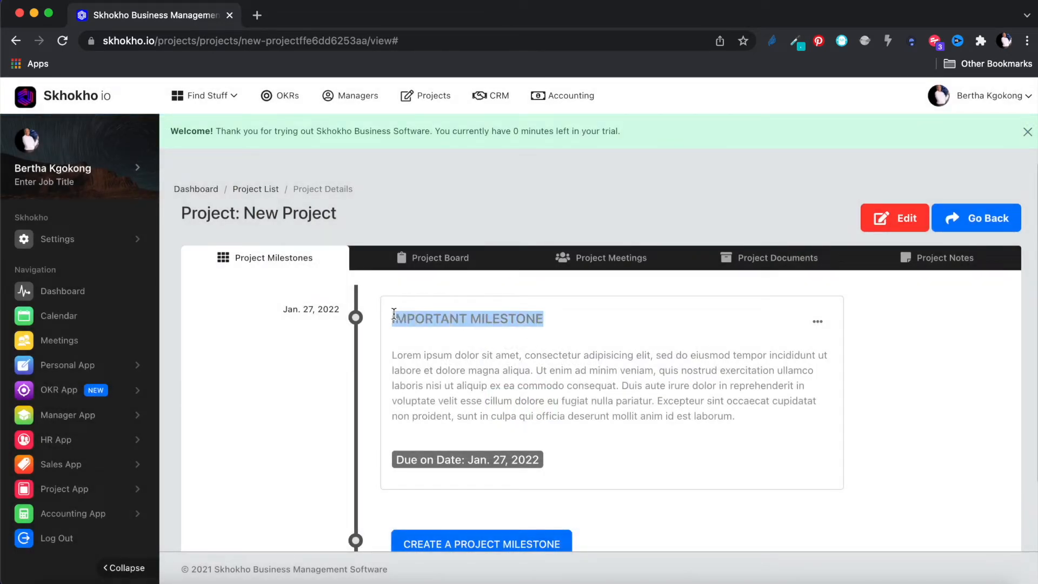
{"action": "left_click", "coordinate": [827, 499]}
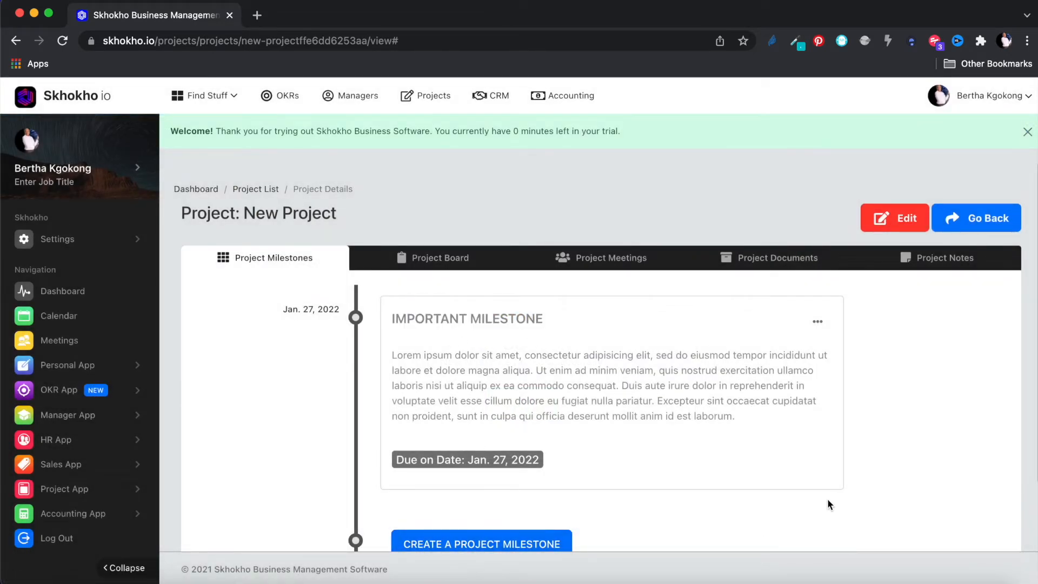
{"action": "scroll", "coordinate": [827, 499], "scroll_direction": "down", "scroll_amount": 2}
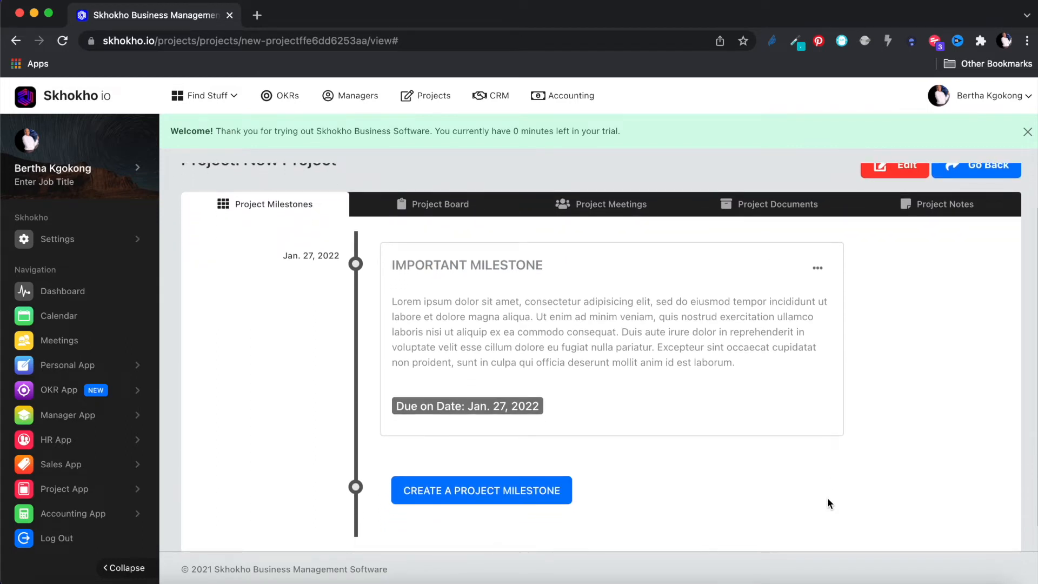
{"action": "left_click", "coordinate": [817, 271]}
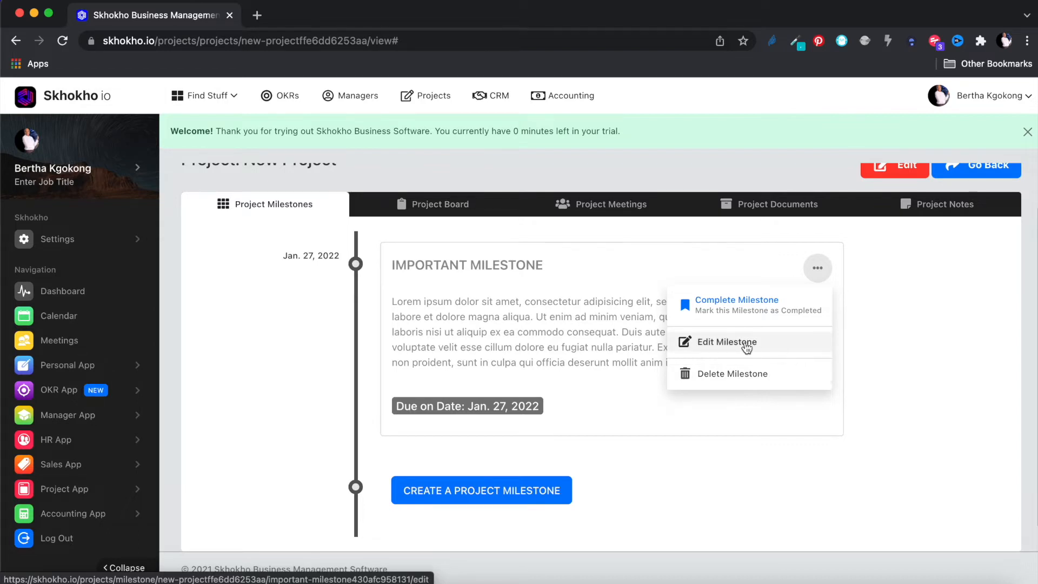
- Go to the empty Project Board, close the welcome banner, and start adding a project task
{"action": "left_click", "coordinate": [462, 216]}
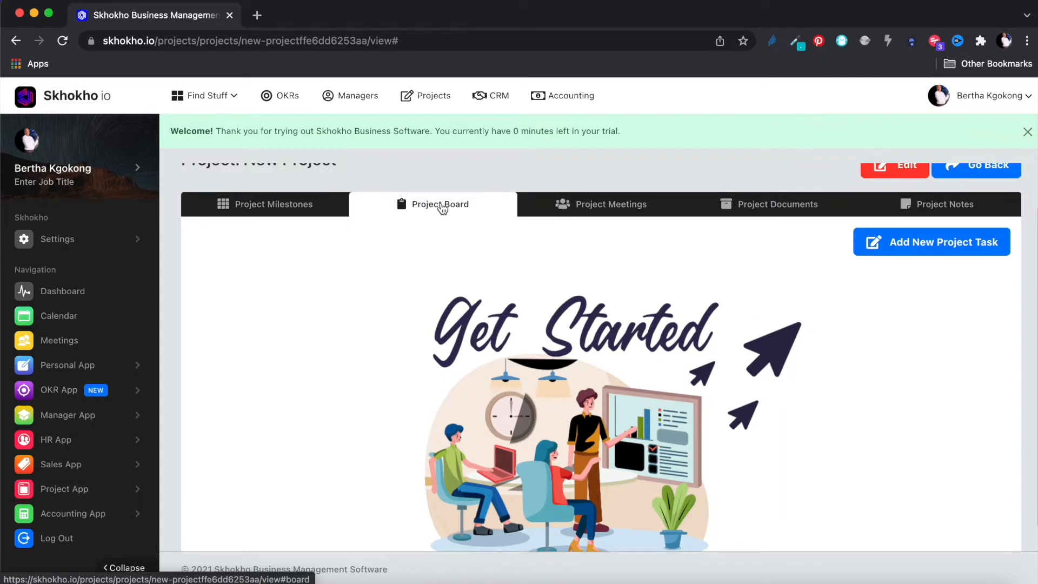
{"action": "scroll", "coordinate": [478, 379], "scroll_direction": "down", "scroll_amount": 2}
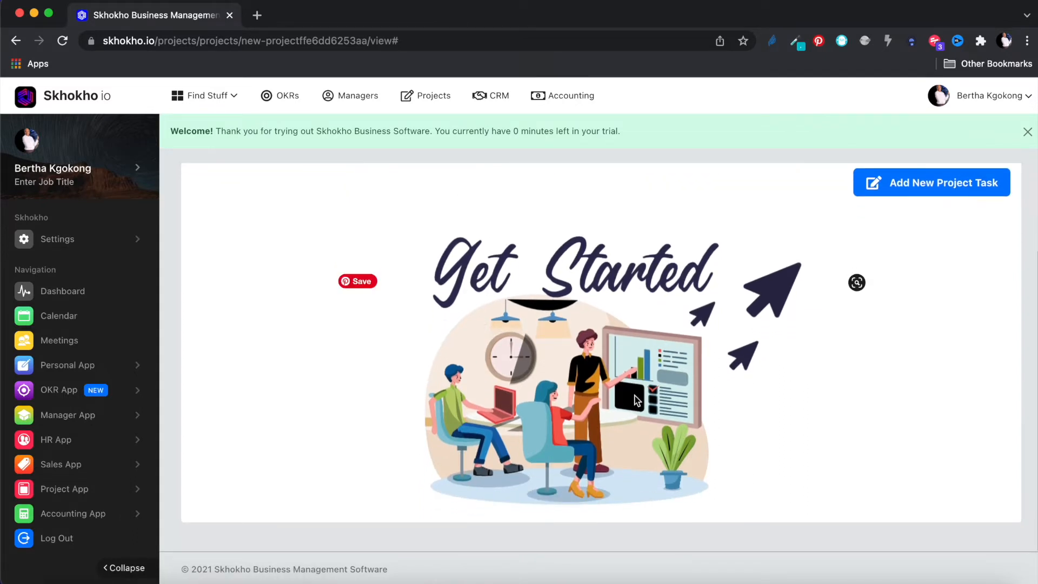
{"action": "scroll", "coordinate": [592, 304], "scroll_direction": "up", "scroll_amount": 2}
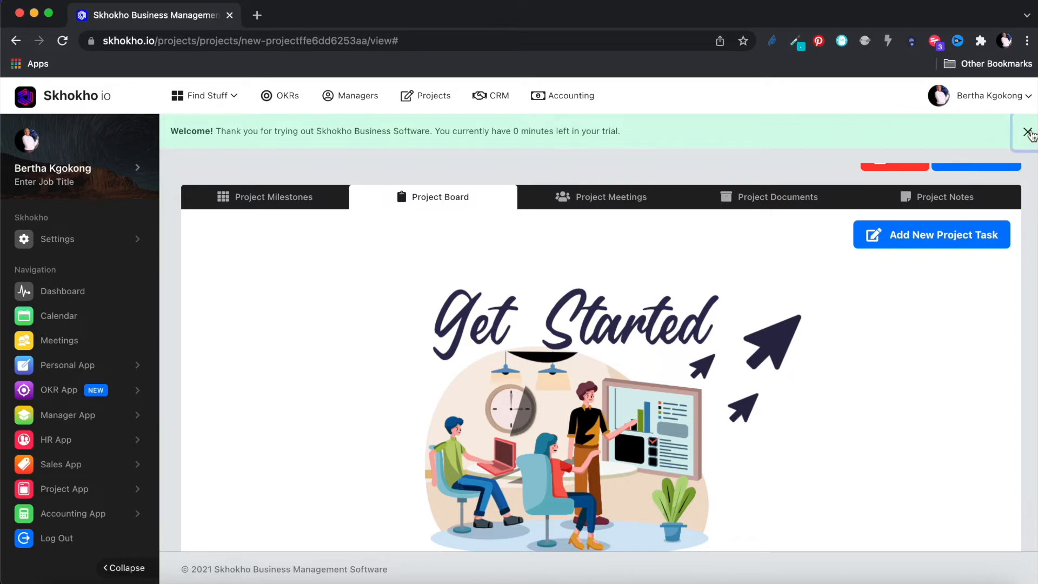
{"action": "left_click", "coordinate": [1027, 132]}
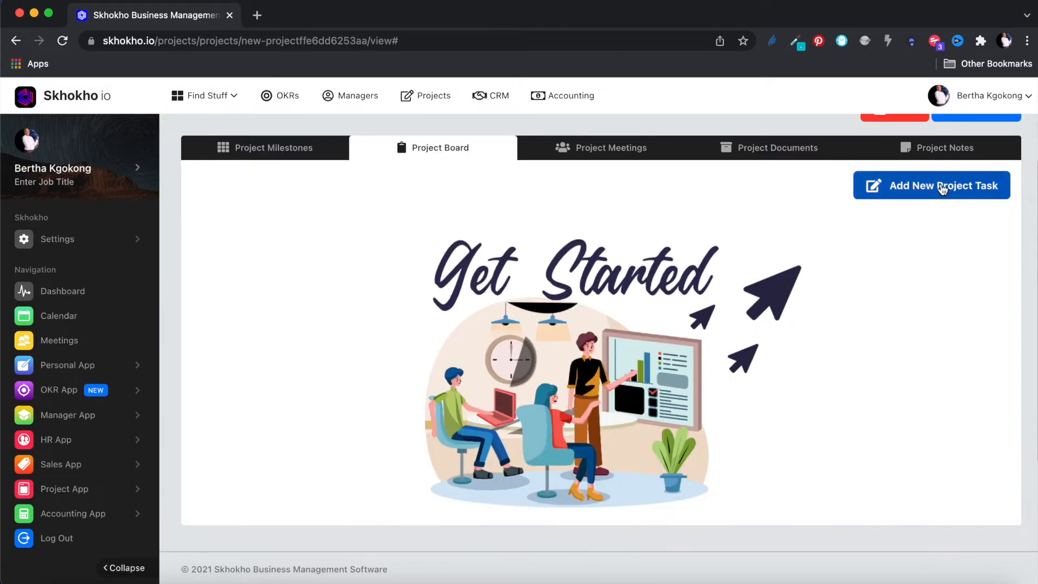
{"action": "left_click", "coordinate": [943, 186]}
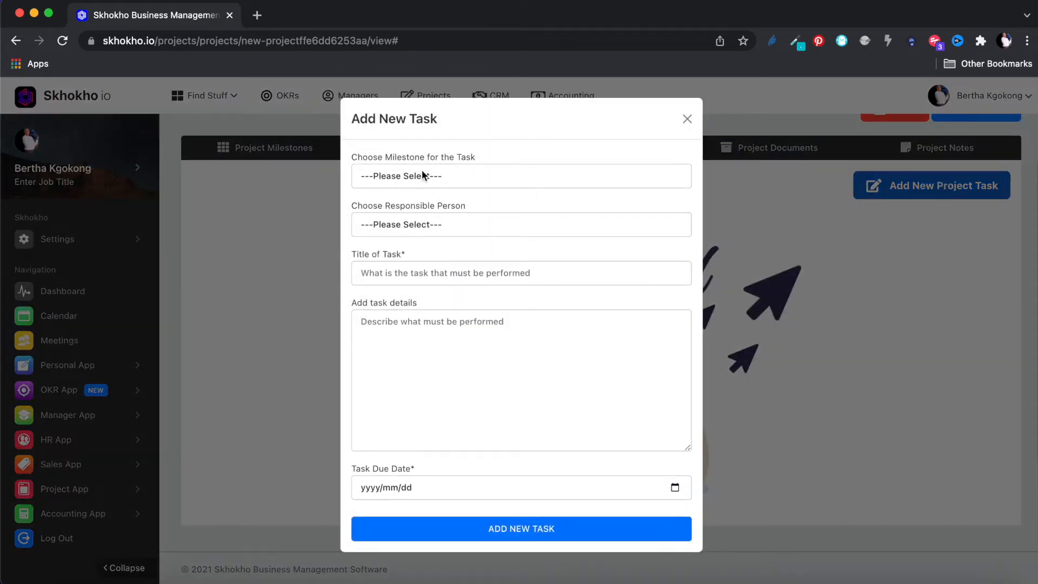
- Link the task to Important Milestone and assign it to the only listed person
{"action": "left_click", "coordinate": [456, 174]}
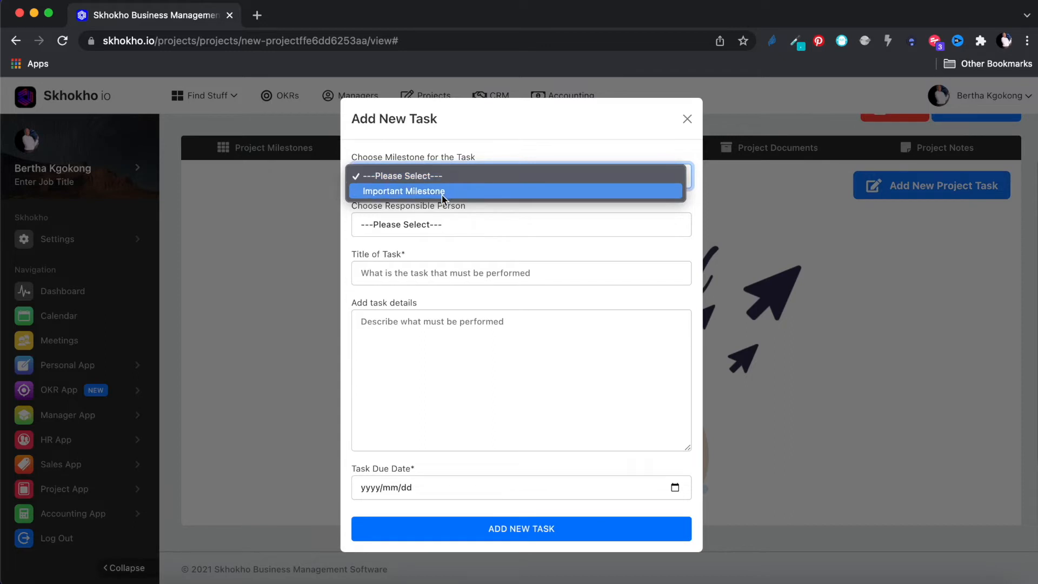
{"action": "key", "text": "Escape"}
{"action": "key", "text": "Down"}
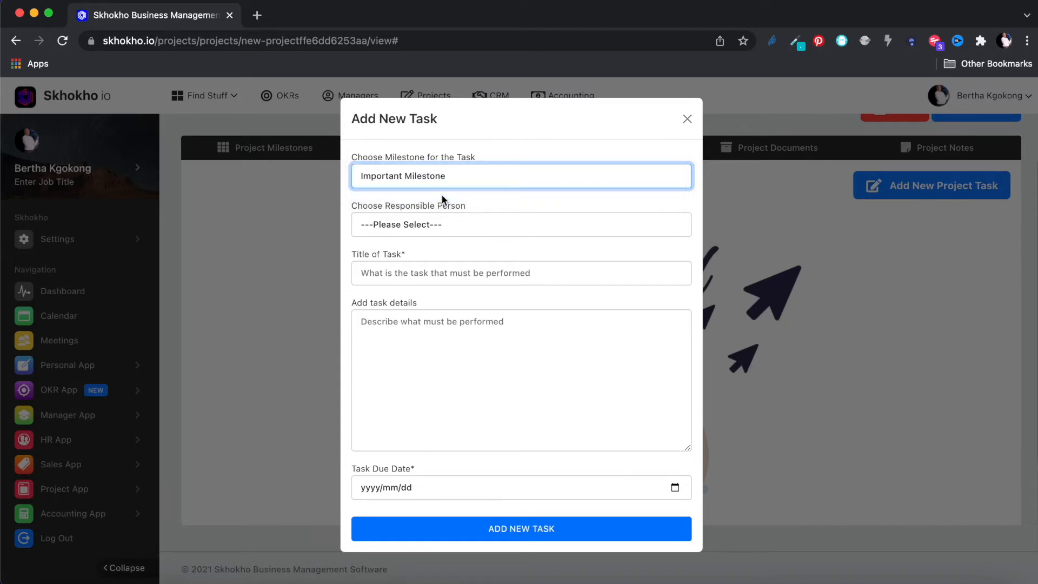
{"action": "left_click", "coordinate": [426, 223]}
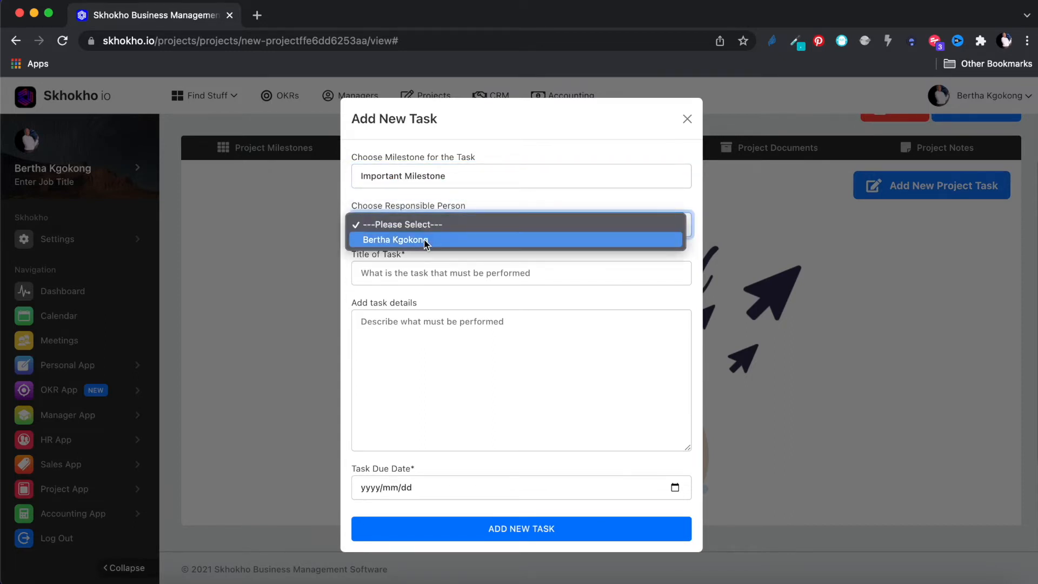
{"action": "left_click", "coordinate": [425, 239]}
- Title the task 'Important task', paste Lorem ipsum details, set due 2022/01/25, and submit
{"action": "left_click", "coordinate": [425, 267]}
{"action": "type", "text": "Important task"}
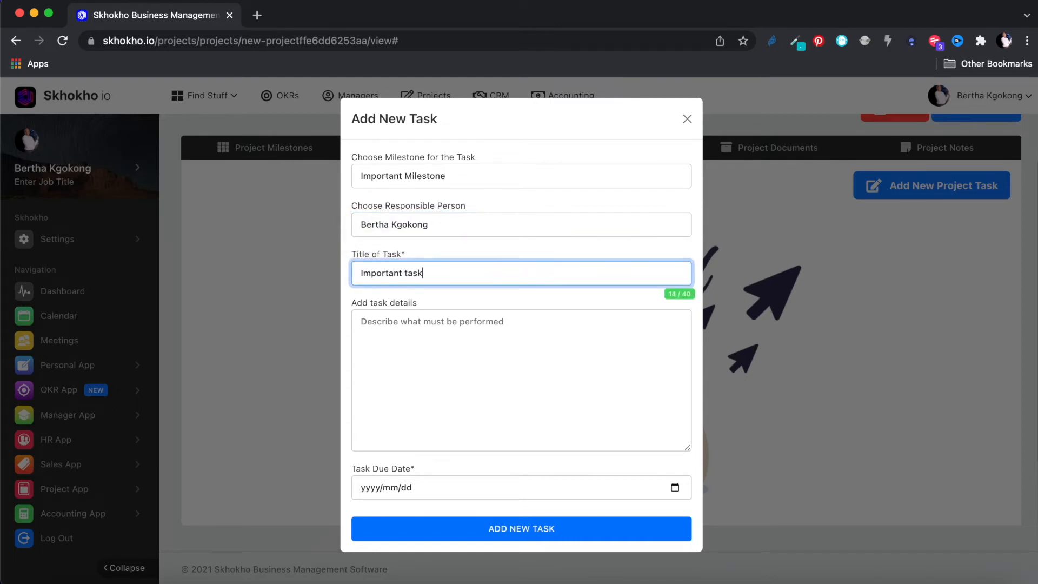
{"action": "left_click", "coordinate": [435, 332]}
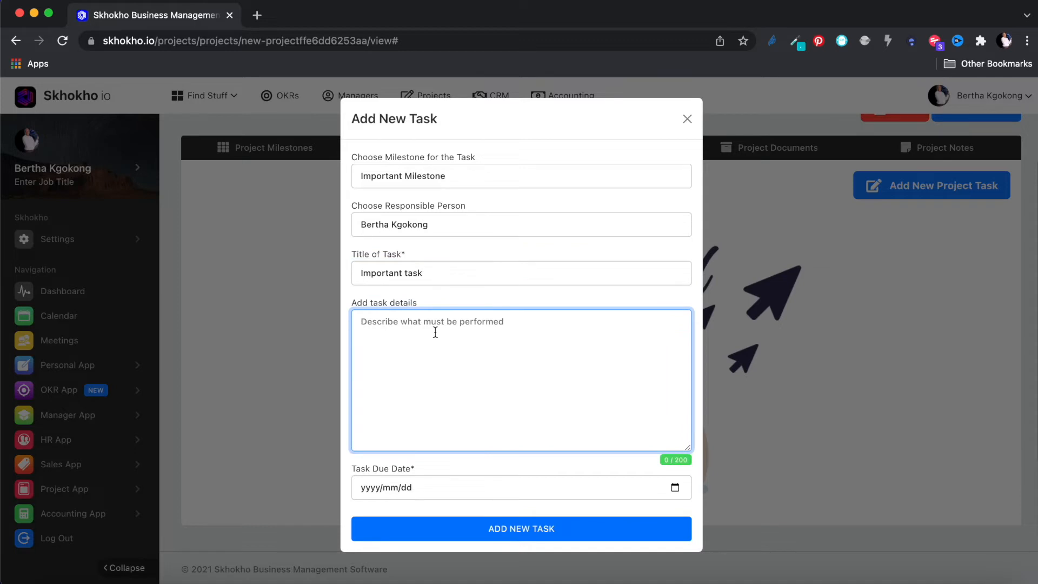
{"action": "type", "text": "Lorem ipsum dolor sit amet, consectetur adipisicing elit, sed do eiusmod tempor incididunt ut labore et dolore magna aliqua. Ut enim ad minim veniam, quis nostrud exercitation ullamco laboris nisi"}
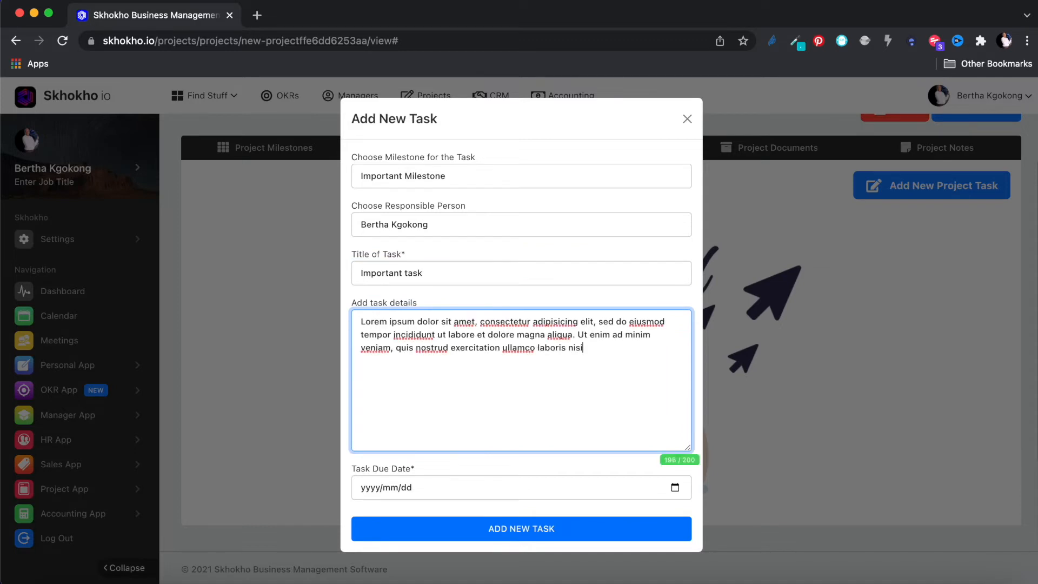
{"action": "left_click", "coordinate": [675, 487]}
{"action": "left_click", "coordinate": [409, 416]}
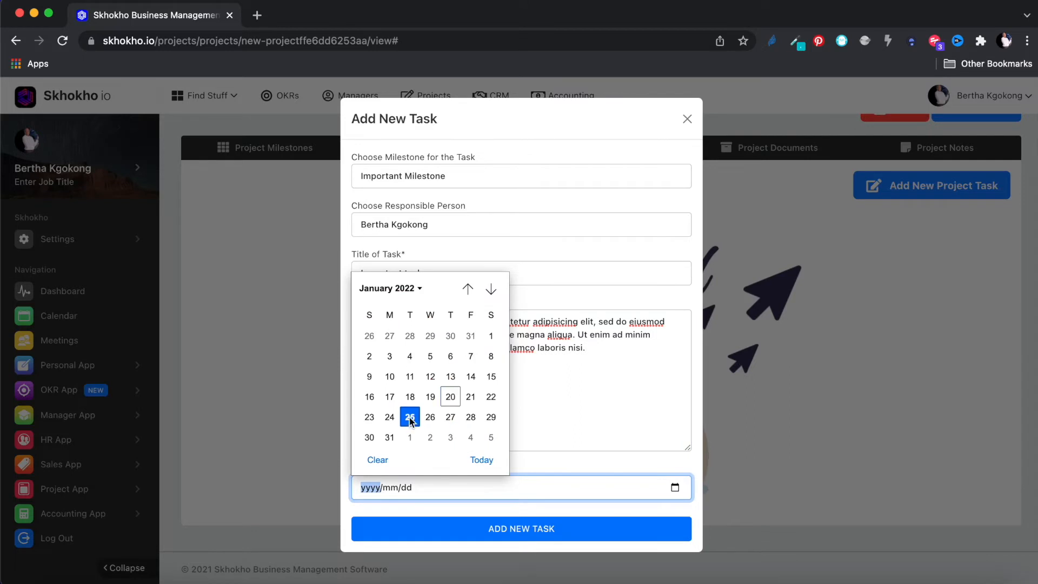
{"action": "left_click", "coordinate": [526, 530]}
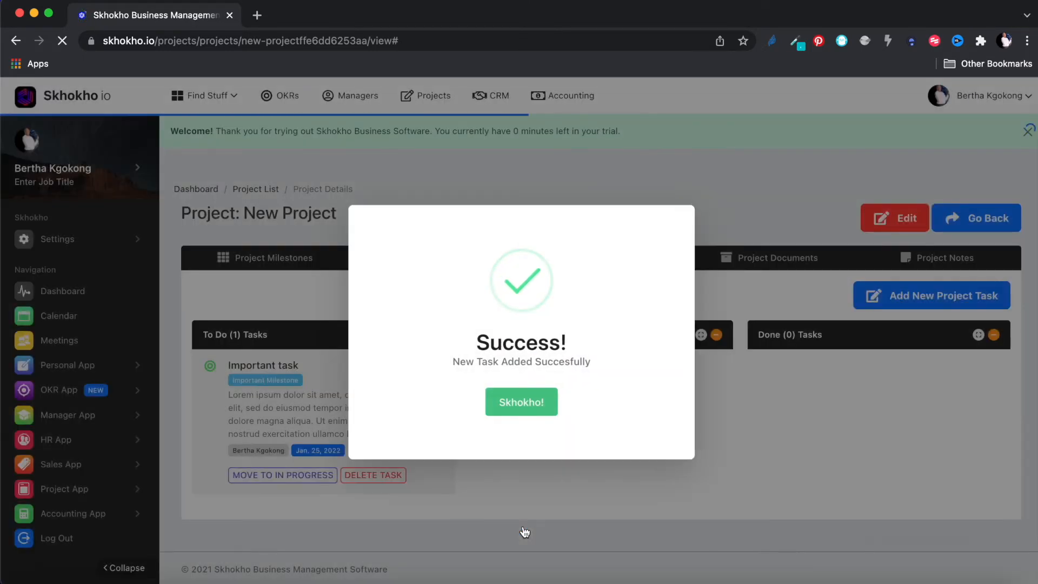
- Move the Important task to In Progress, then show the project's meetings
{"action": "left_click", "coordinate": [524, 390]}
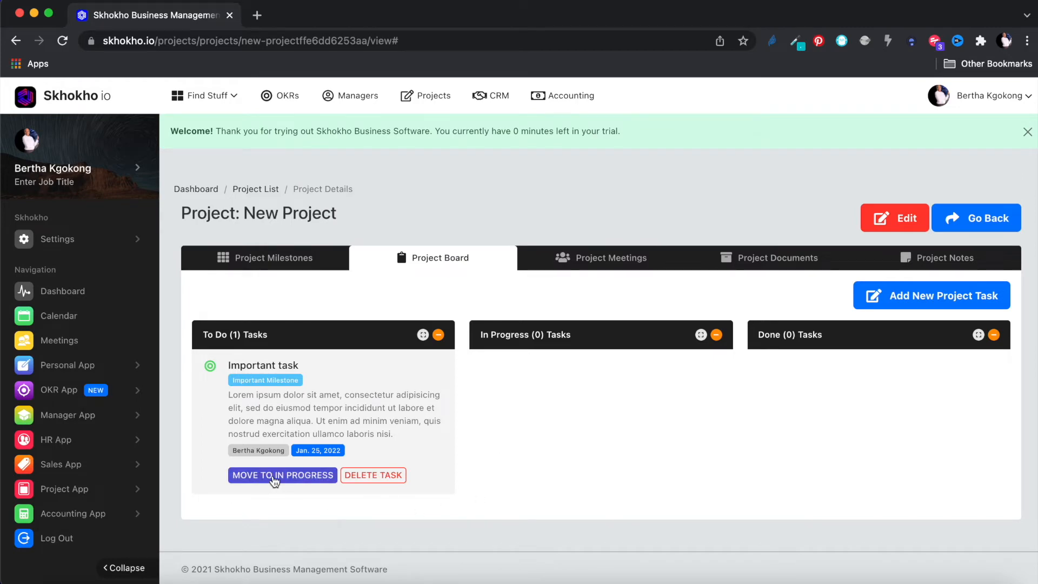
{"action": "left_click", "coordinate": [273, 475]}
{"action": "left_click", "coordinate": [528, 401]}
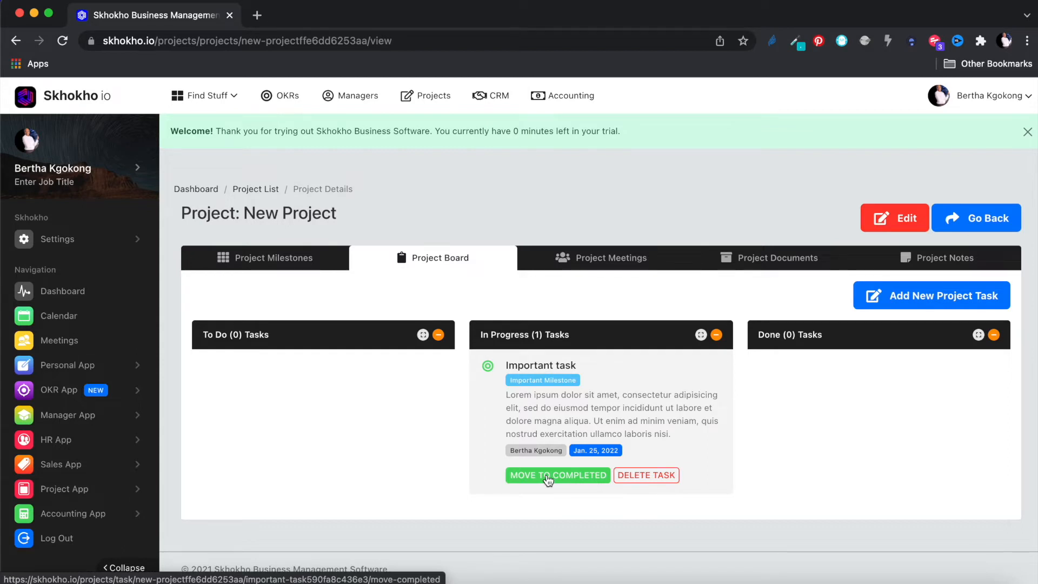
{"action": "left_click", "coordinate": [599, 262]}
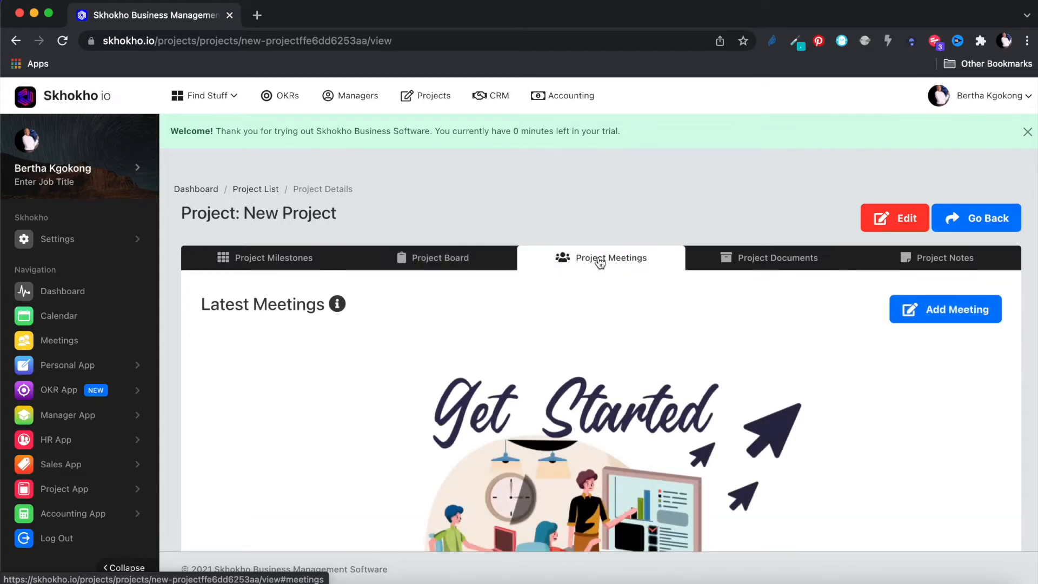
- Close the trial welcome banner and start adding a new project meeting
{"action": "scroll", "coordinate": [600, 270], "scroll_direction": "down", "scroll_amount": 3}
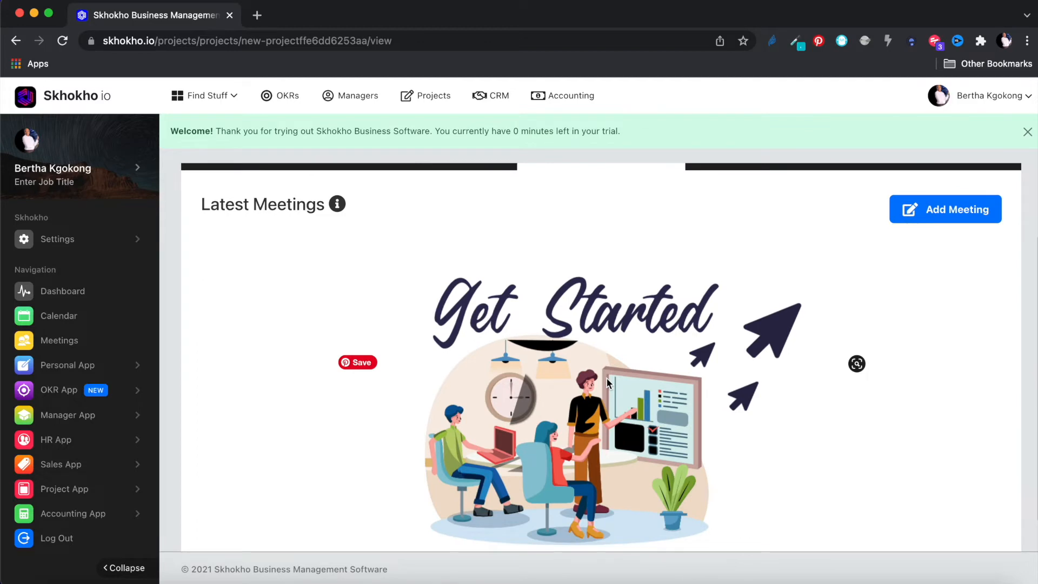
{"action": "scroll", "coordinate": [607, 383], "scroll_direction": "up", "scroll_amount": 2}
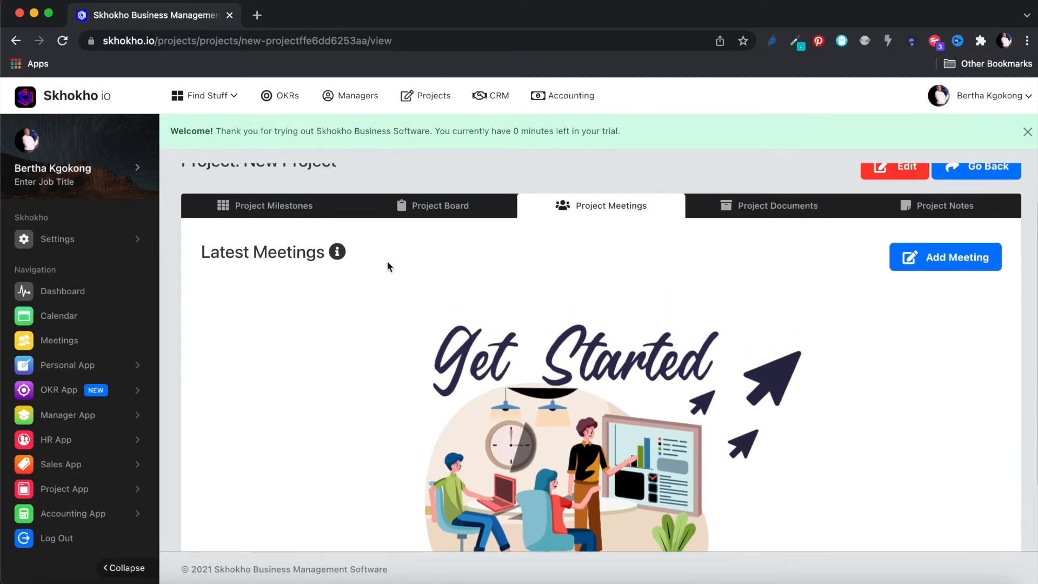
{"action": "mouse_move", "coordinate": [336, 257]}
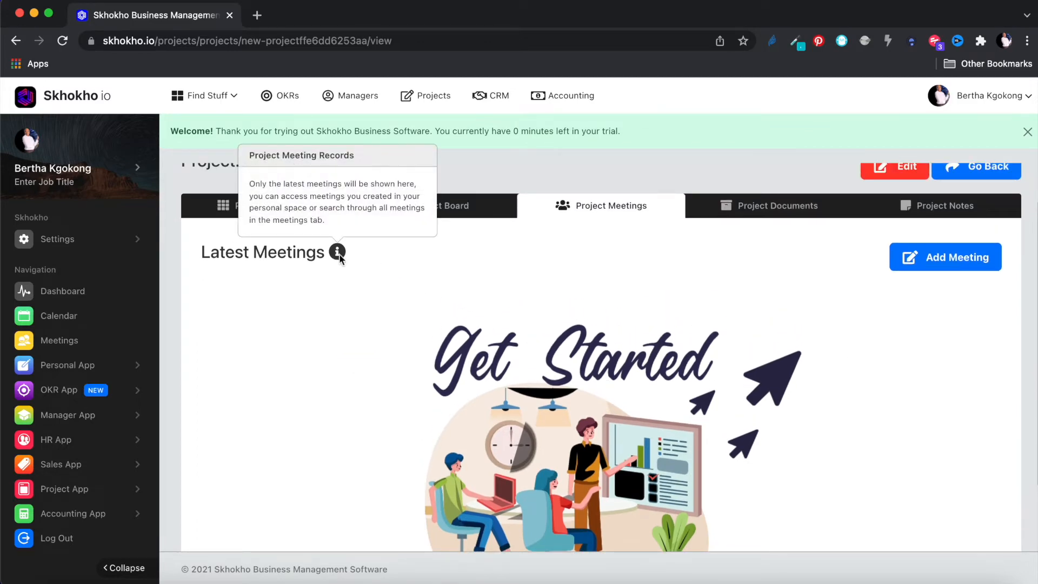
{"action": "left_click", "coordinate": [1027, 133]}
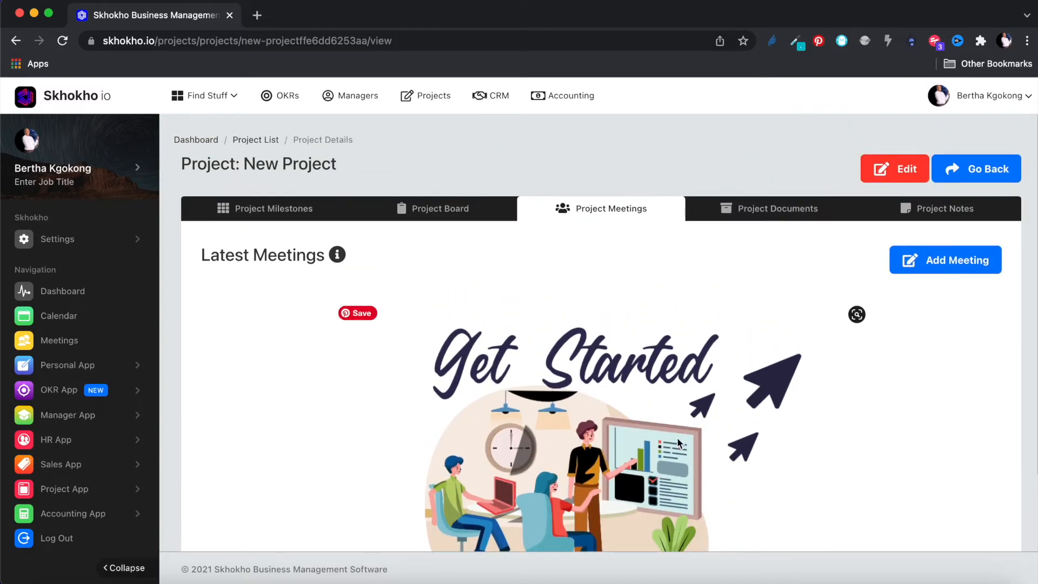
{"action": "scroll", "coordinate": [680, 459], "scroll_direction": "down", "scroll_amount": 2}
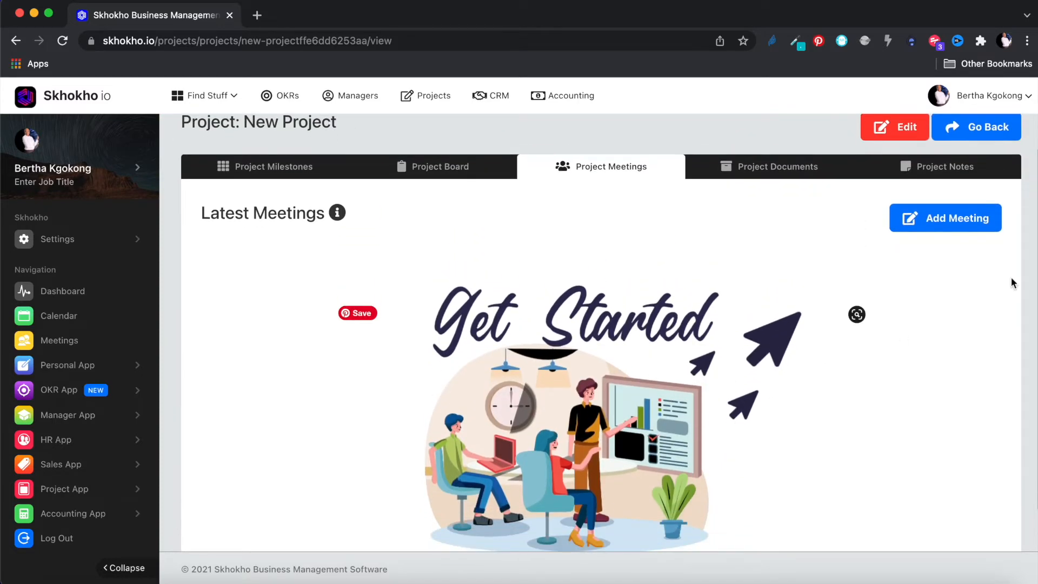
{"action": "left_click", "coordinate": [936, 215]}
- Title the meeting 'First meeting' and paste a lorem ipsum description
{"action": "left_click", "coordinate": [448, 167]}
{"action": "type", "text": "Firs"}
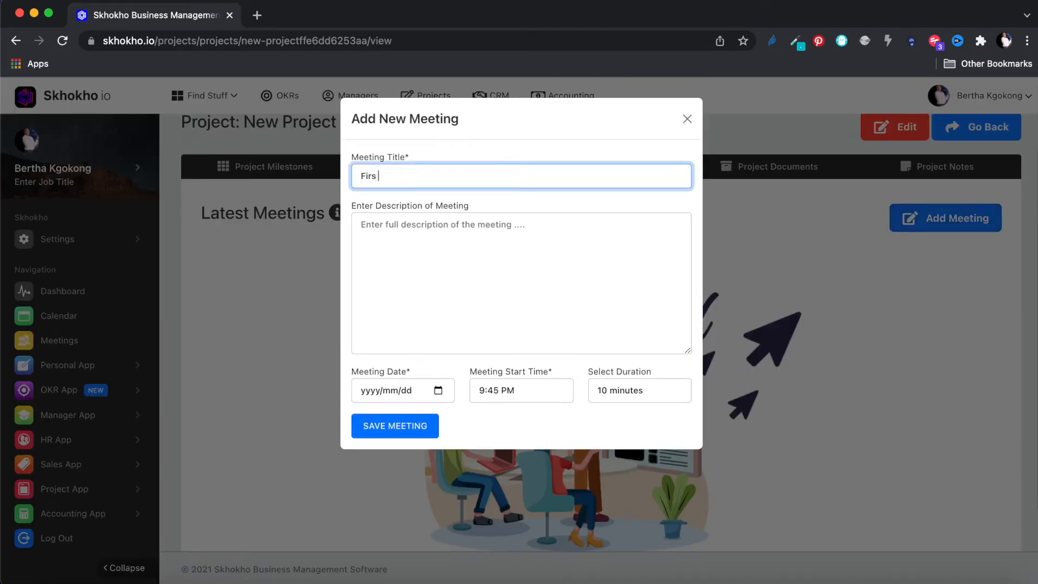
{"action": "type", "text": "t meeting"}
{"action": "left_click", "coordinate": [459, 228]}
{"action": "type", "text": "Lorem ipsum dolor sit amet, consectetur adipisicing elit, sed do eiusmod tempor incididunt ut labore et dolore magna aliqua. Ut enim ad minim veniam, quis nostrud exercitation ullamco laboris nisi ut aliquip ex ea commodo consequat. Duis aute irure dolor in reprehenderit in voluptate velit esse cillum dolore eu fugiat nulla pariatur. Excepteur sint occaecat cupidatat non proident, sunt in culpa qui officia deserunt mollit anim id est laborum."}
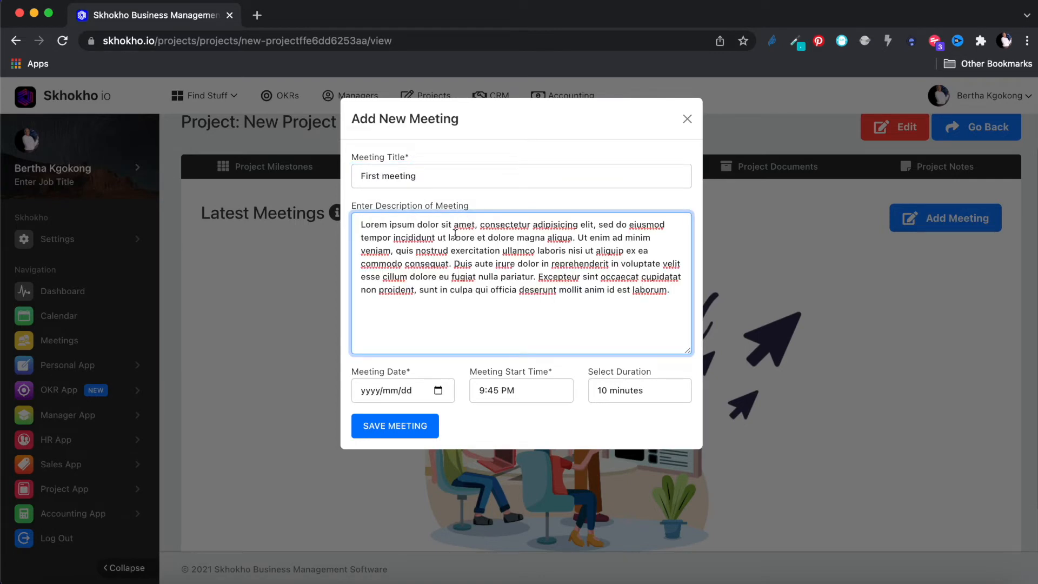
- Schedule it for 21 Jan 2022 at 10:00 PM for 60 minutes and save
{"action": "left_click", "coordinate": [438, 390]}
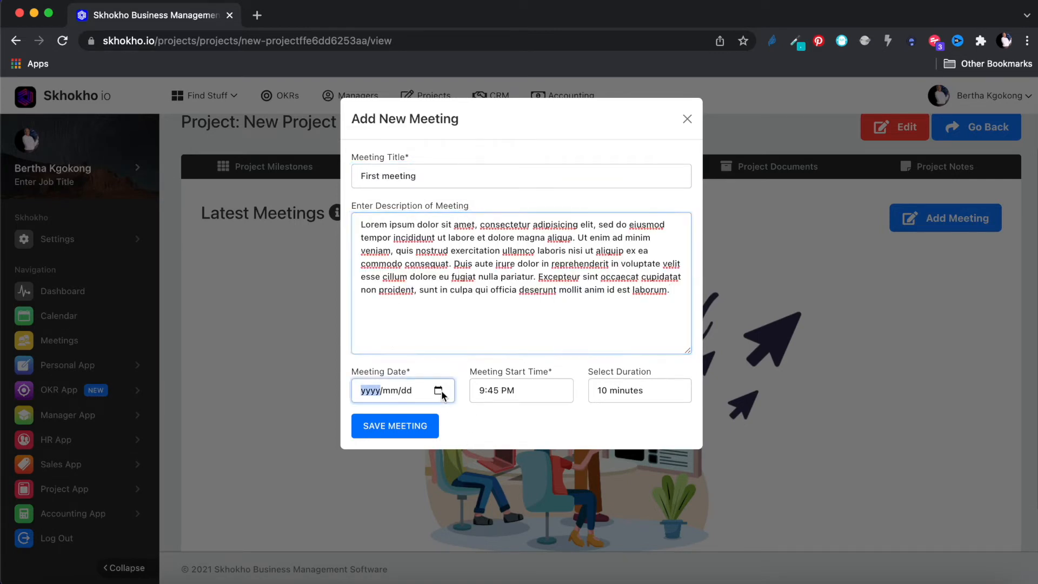
{"action": "left_click", "coordinate": [473, 301]}
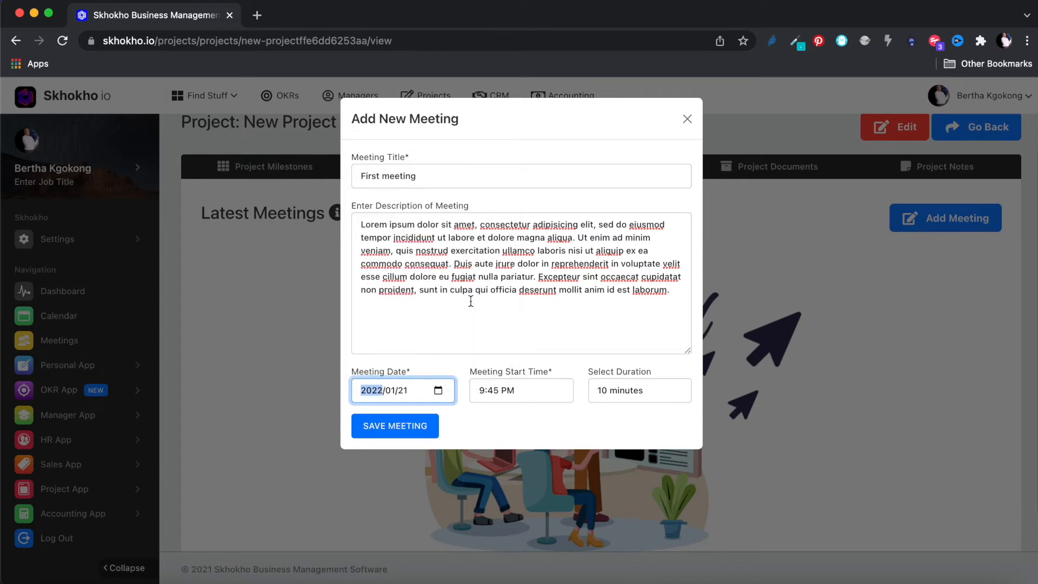
{"action": "left_click", "coordinate": [513, 389]}
{"action": "left_click", "coordinate": [537, 301]}
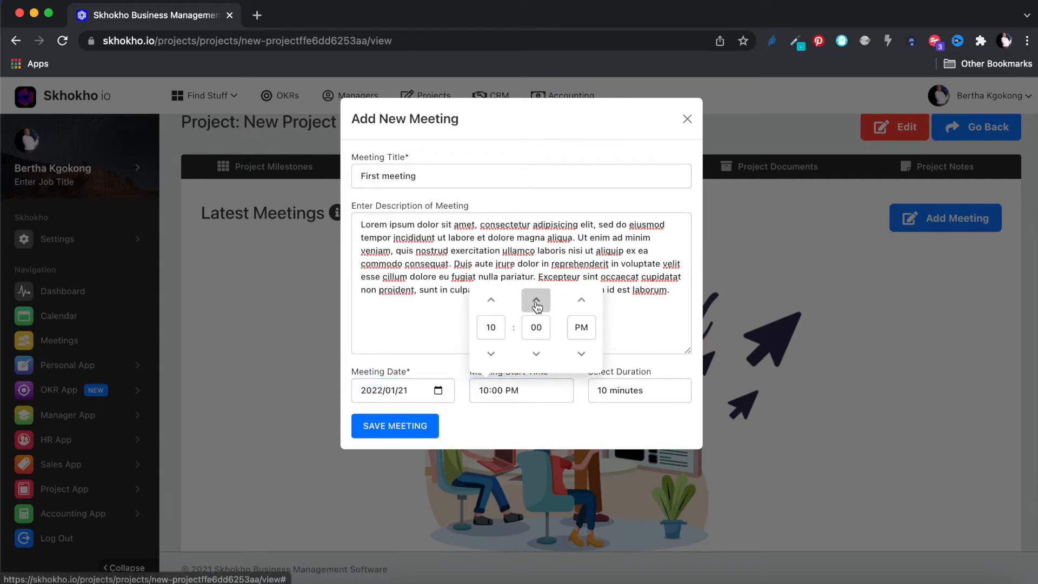
{"action": "left_click", "coordinate": [622, 394]}
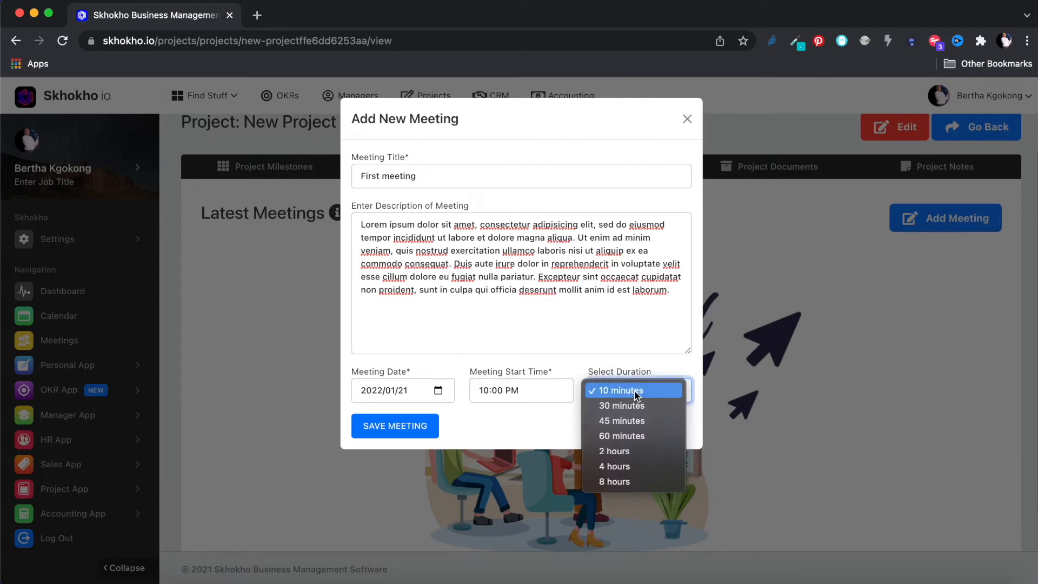
{"action": "left_click", "coordinate": [621, 435]}
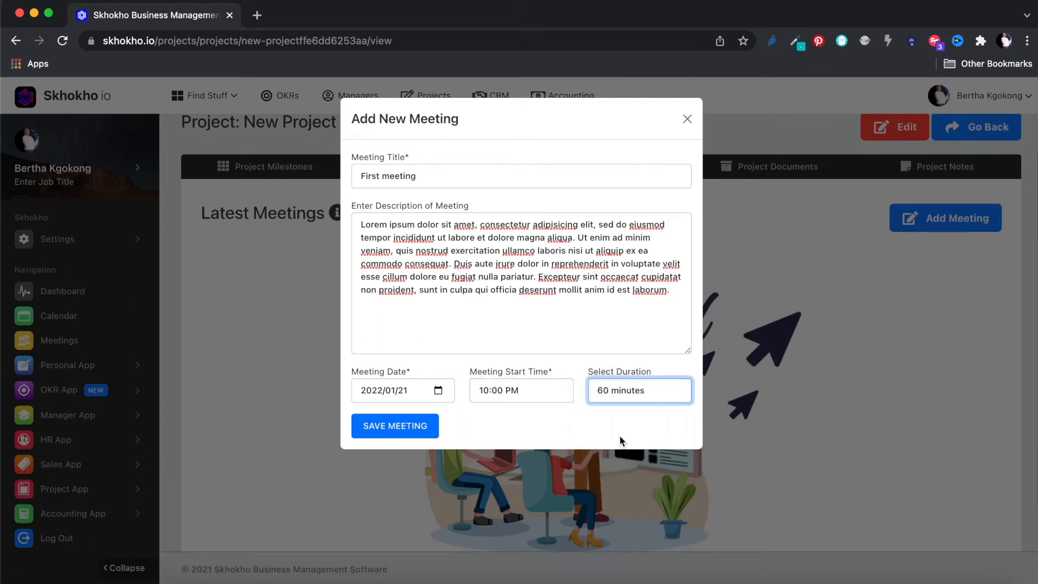
{"action": "left_click", "coordinate": [398, 432]}
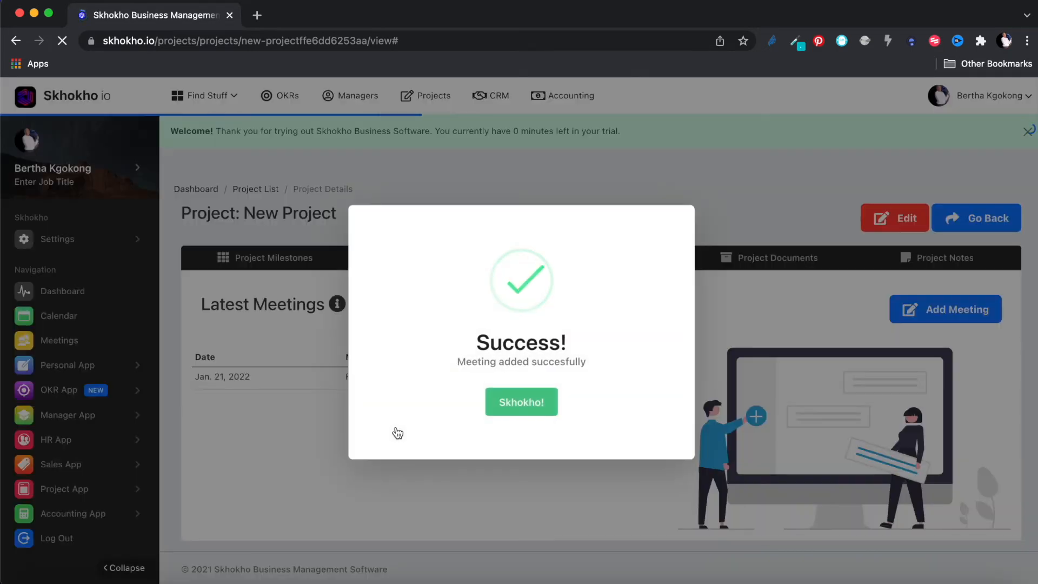
- Open First meeting's detail page and close the trial welcome banner
{"action": "left_click", "coordinate": [520, 402]}
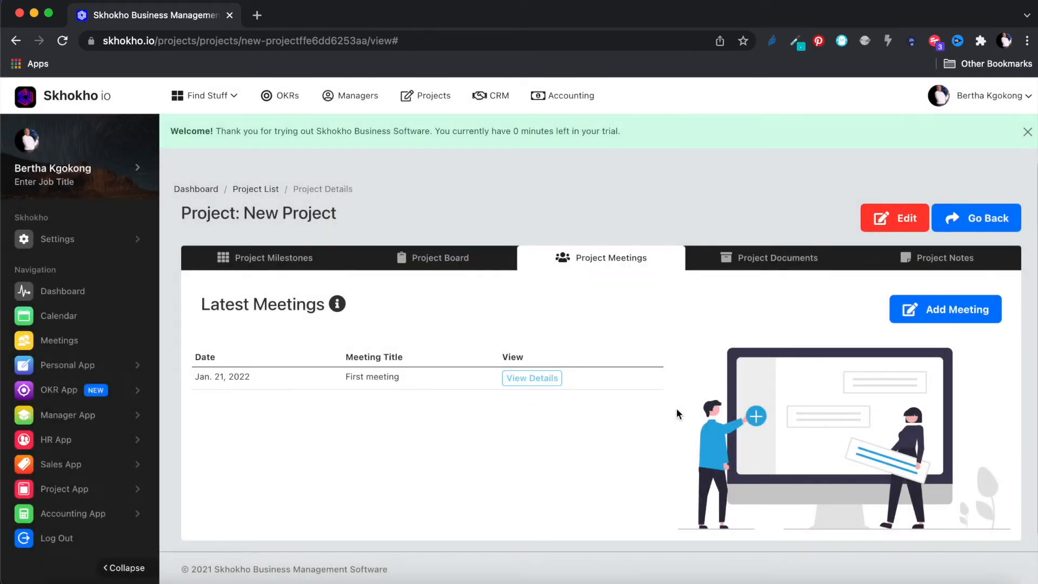
{"action": "scroll", "coordinate": [679, 410], "scroll_direction": "down", "scroll_amount": 1}
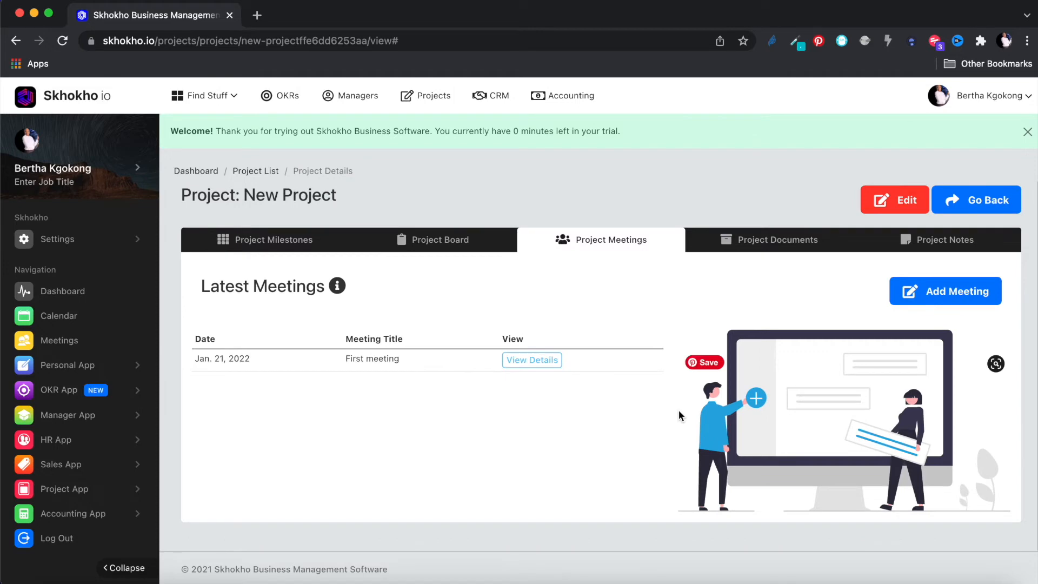
{"action": "left_click", "coordinate": [536, 360]}
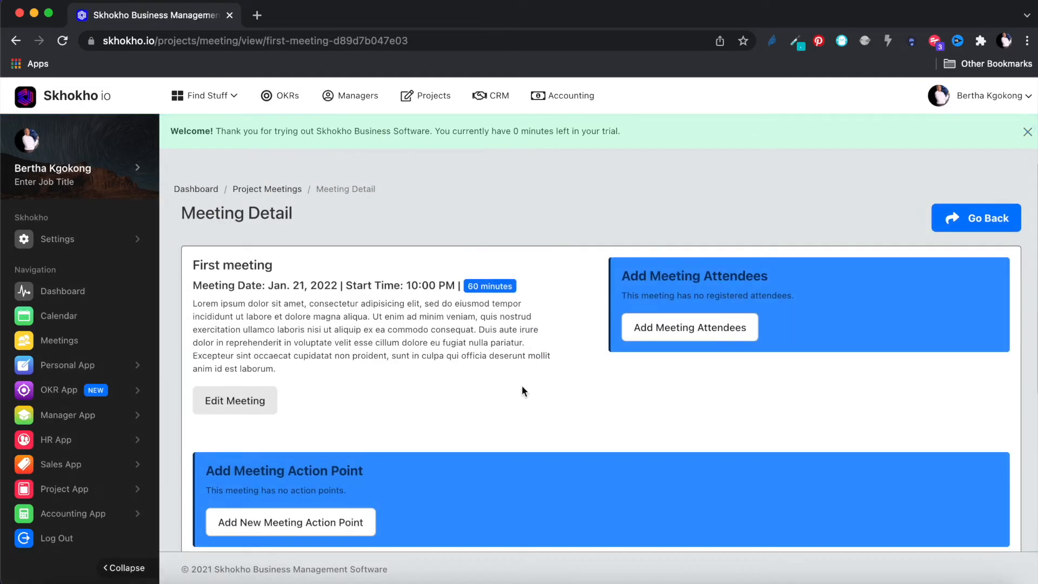
{"action": "scroll", "coordinate": [523, 387], "scroll_direction": "down", "scroll_amount": 1}
{"action": "left_click", "coordinate": [1028, 132]}
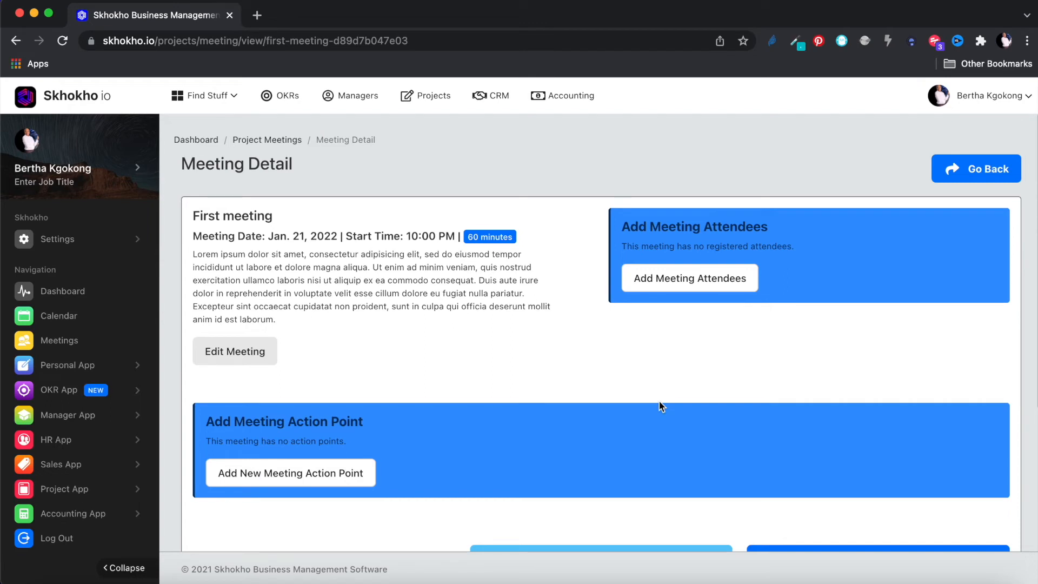
{"action": "scroll", "coordinate": [654, 378], "scroll_direction": "down", "scroll_amount": 1}
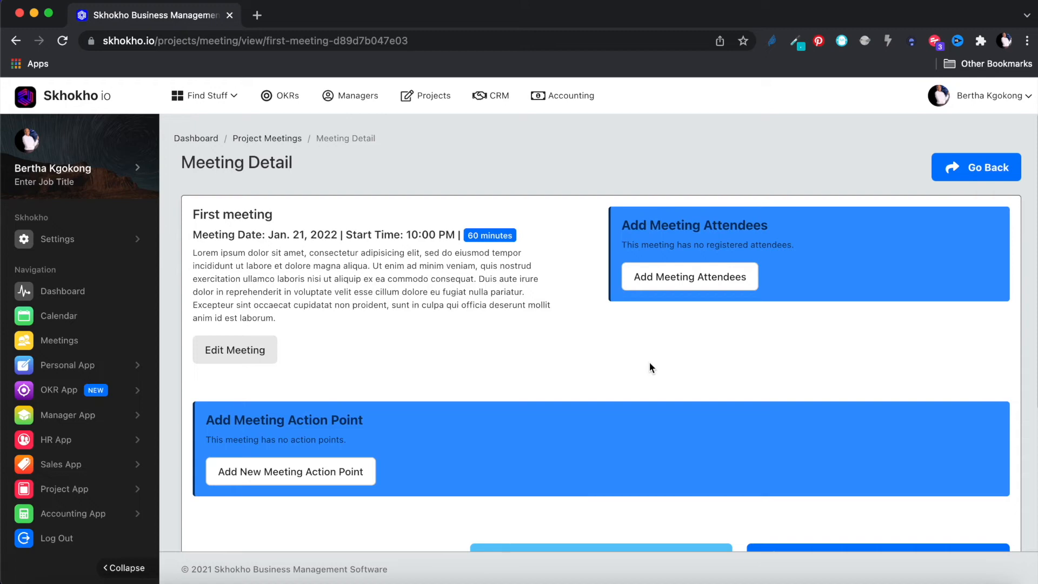
- Add a new attendee by entering their first name, last name and e-mail
{"action": "left_click", "coordinate": [696, 277]}
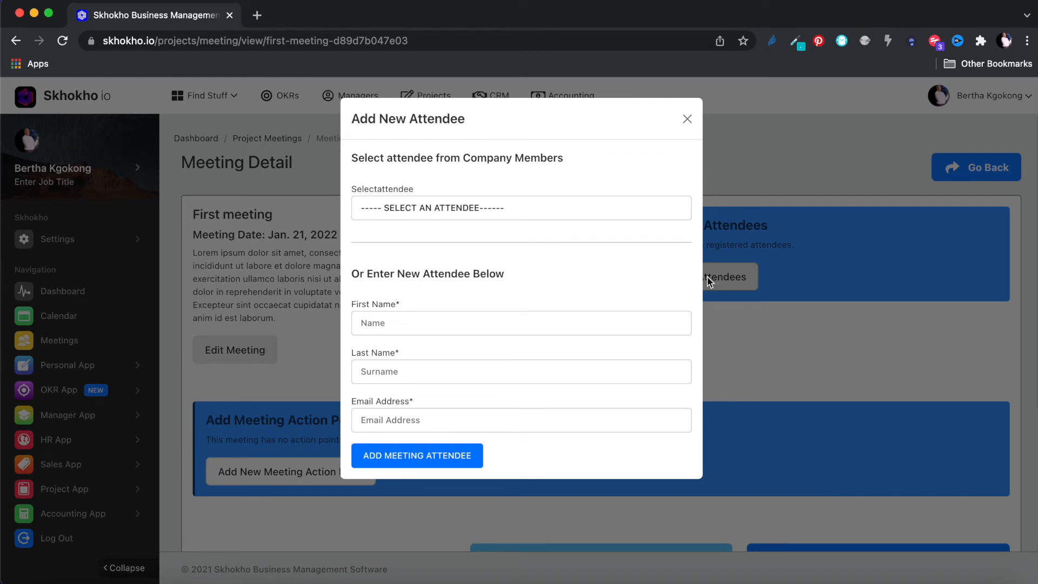
{"action": "left_click", "coordinate": [514, 206]}
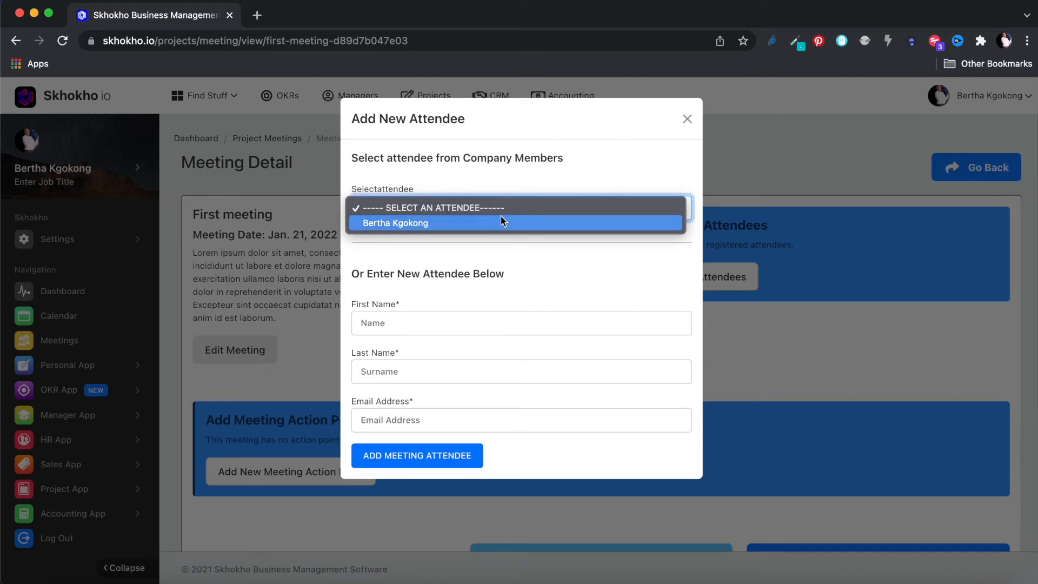
{"action": "left_click", "coordinate": [424, 321]}
{"action": "left_click", "coordinate": [419, 327]}
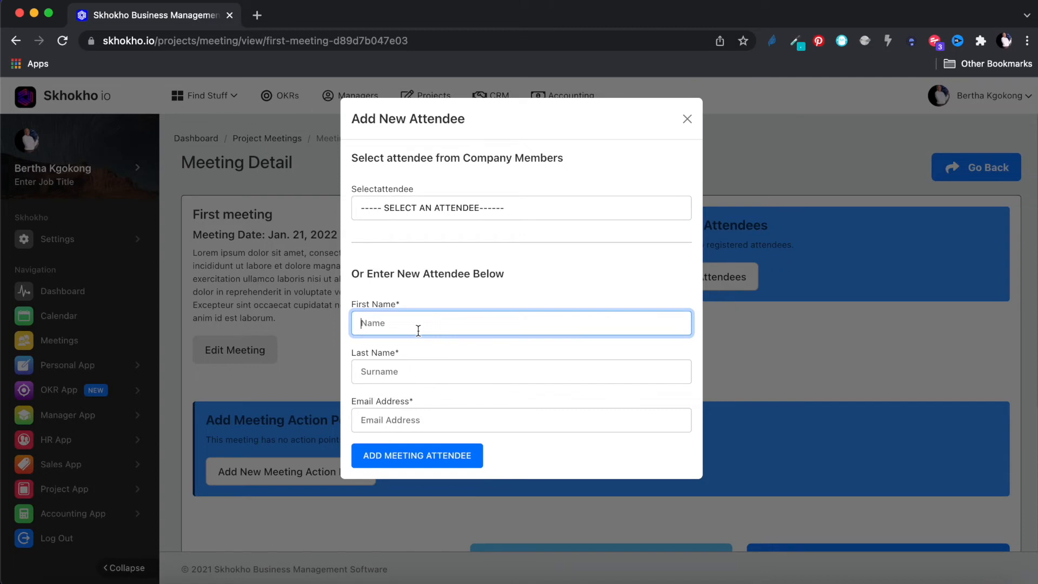
{"action": "type", "text": "Arya"}
{"action": "left_click", "coordinate": [425, 372]}
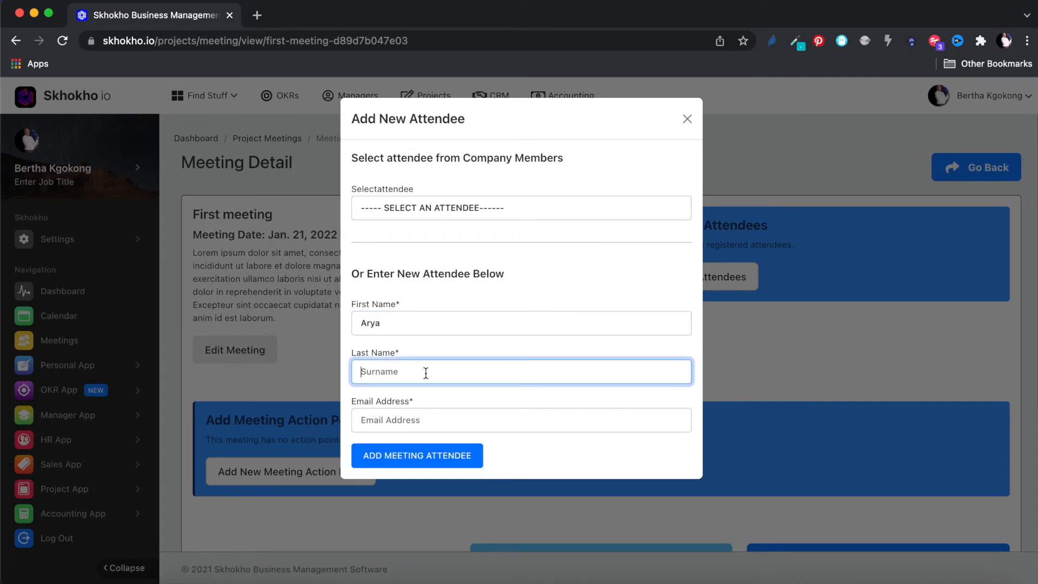
{"action": "type", "text": "Stark"}
{"action": "left_click", "coordinate": [436, 420]}
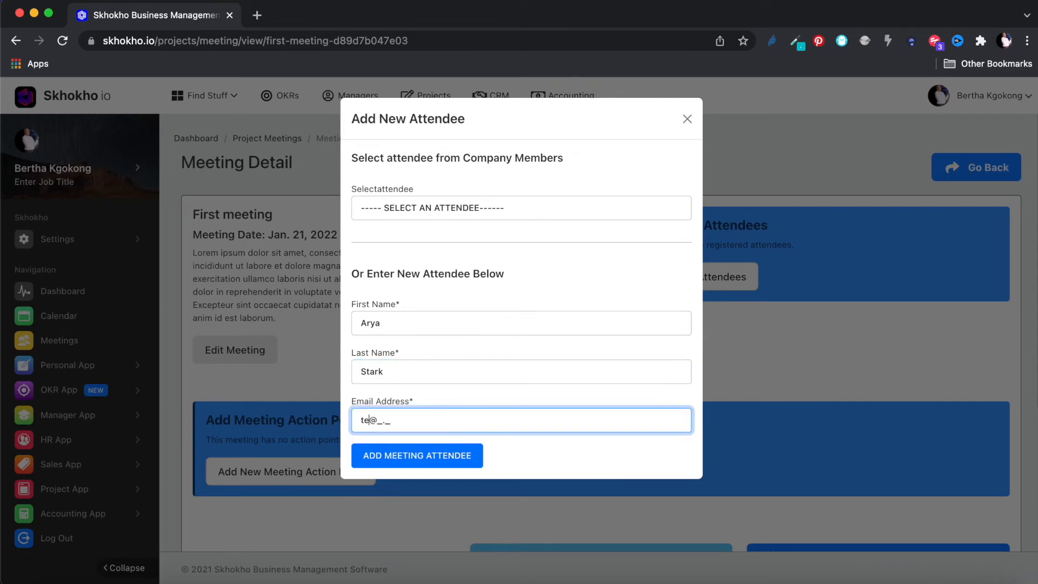
{"action": "left_click", "coordinate": [436, 461]}
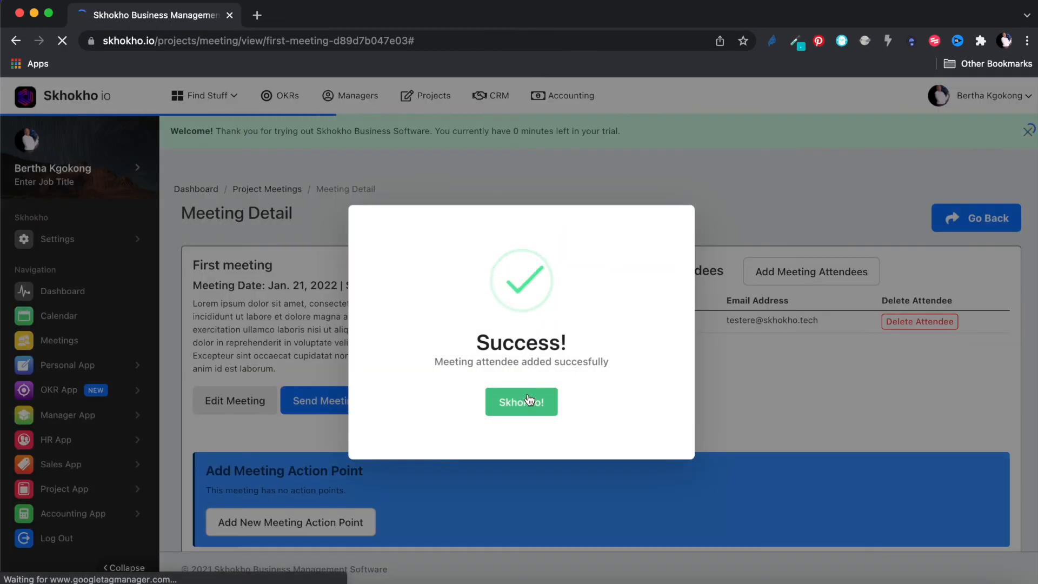
{"action": "left_click", "coordinate": [529, 402]}
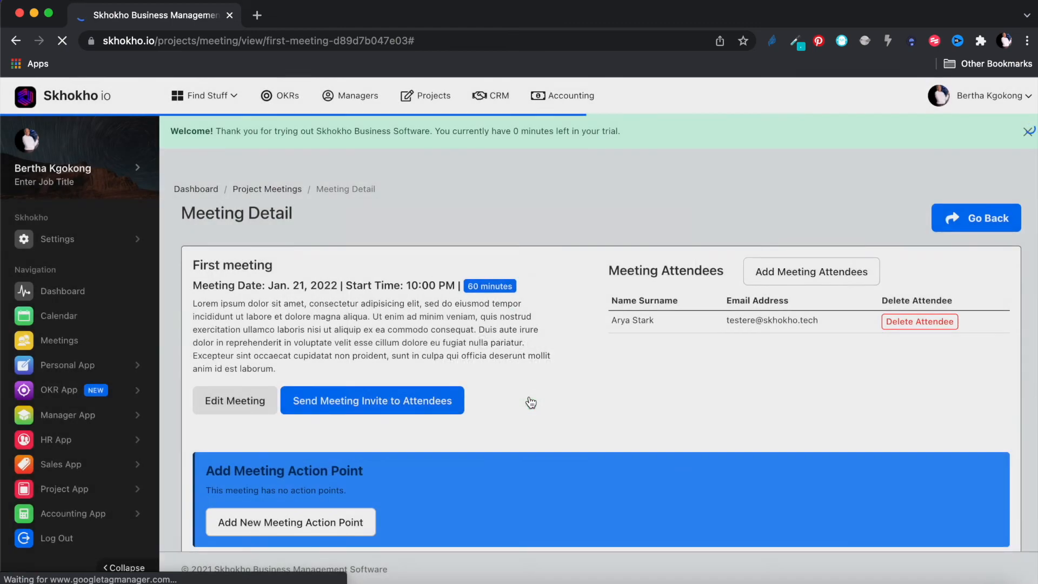
- Add a second attendee chosen from the company members list
{"action": "left_click", "coordinate": [830, 271]}
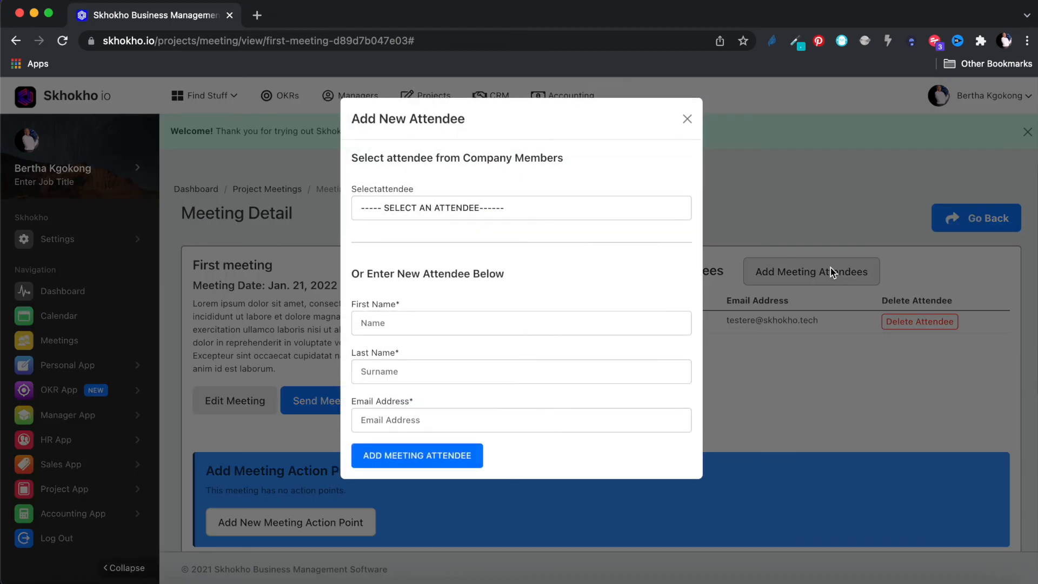
{"action": "left_click", "coordinate": [501, 207]}
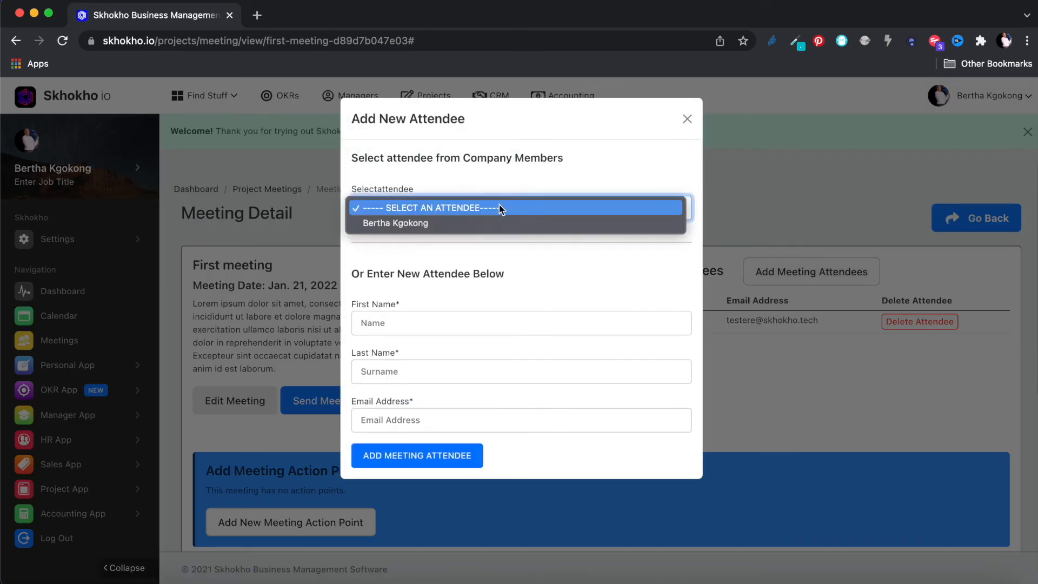
{"action": "left_click", "coordinate": [449, 223]}
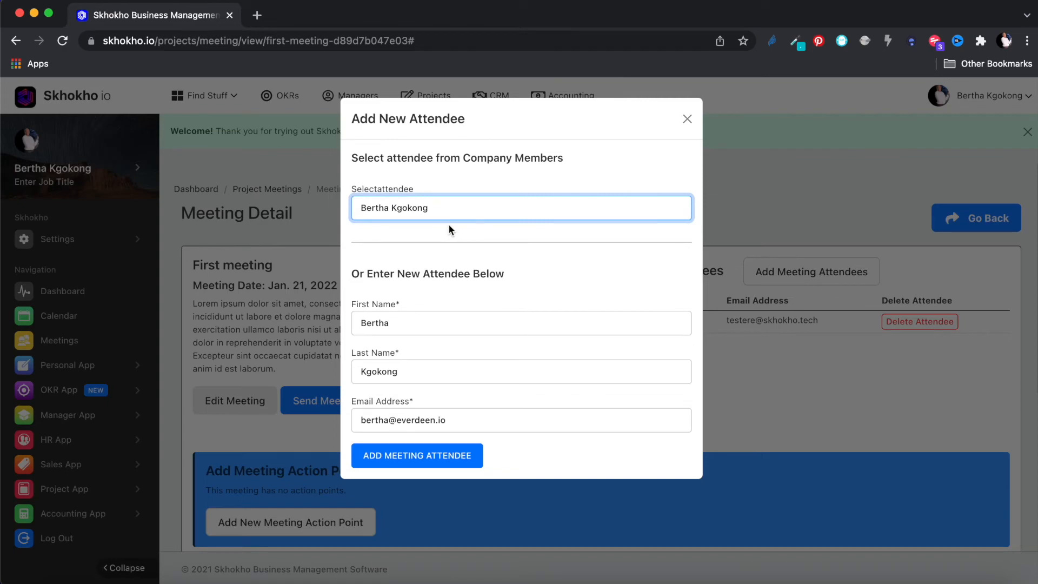
{"action": "left_click", "coordinate": [439, 459]}
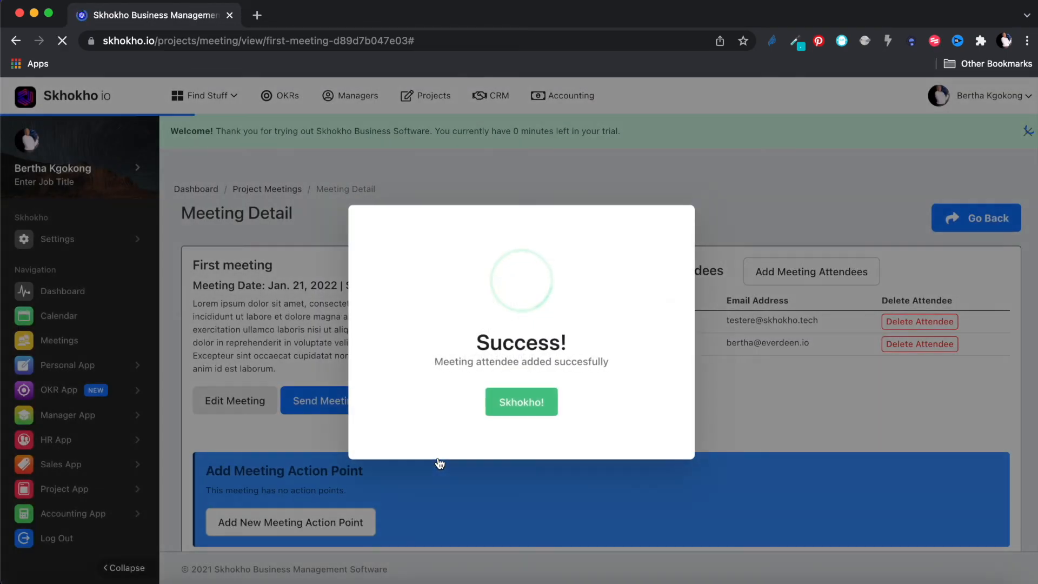
{"action": "left_click", "coordinate": [522, 405]}
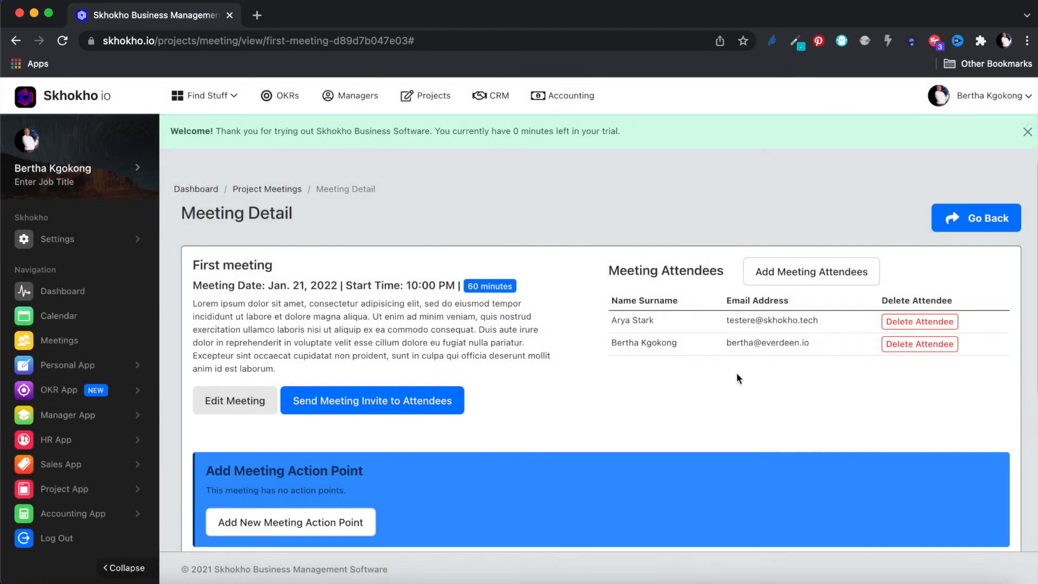
- Send First meeting's invite to attendees using the Africa/Nairobi time zone
{"action": "left_click", "coordinate": [378, 402]}
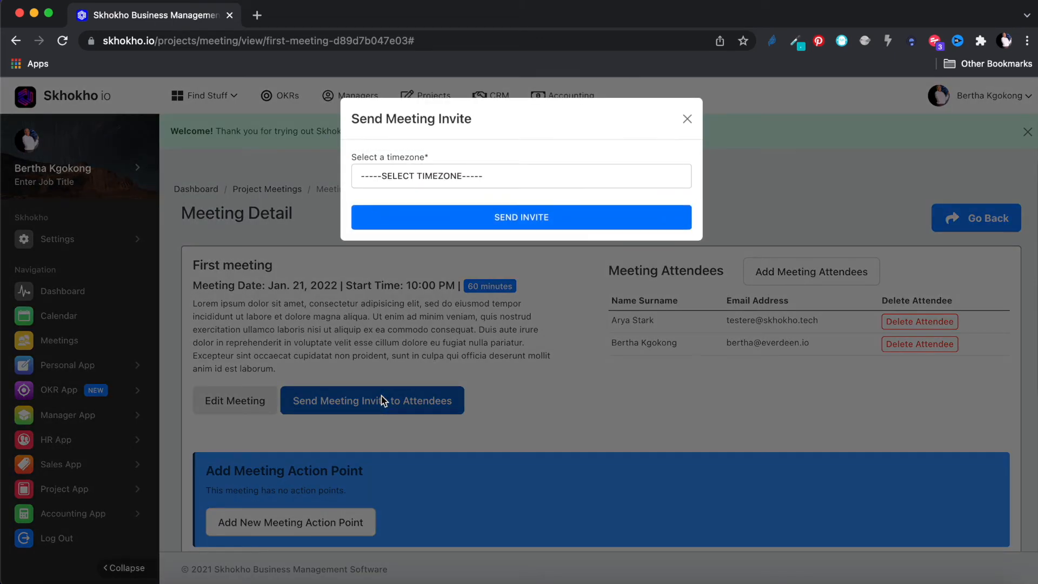
{"action": "left_click", "coordinate": [462, 177]}
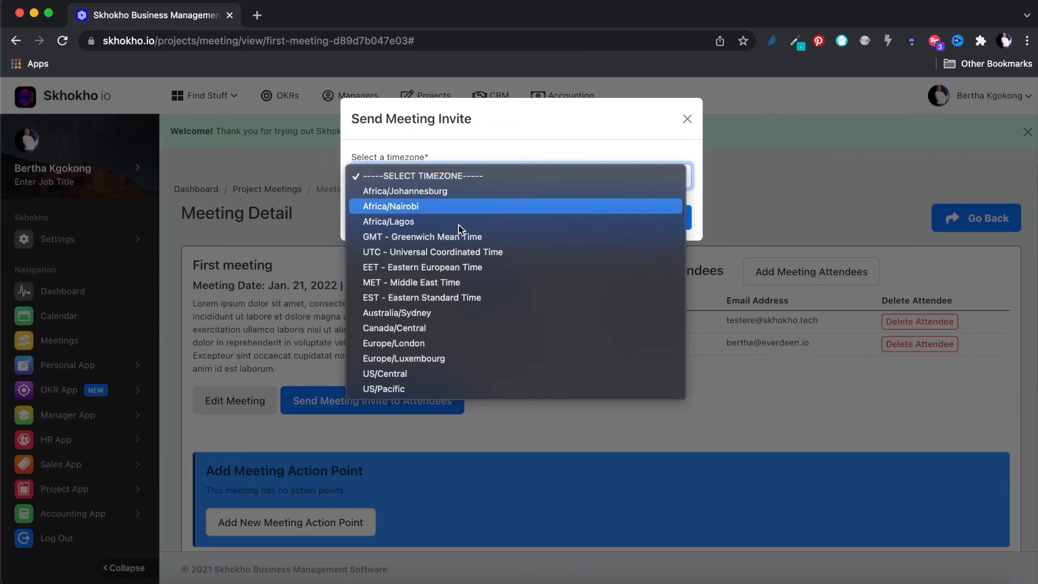
{"action": "left_click", "coordinate": [430, 209]}
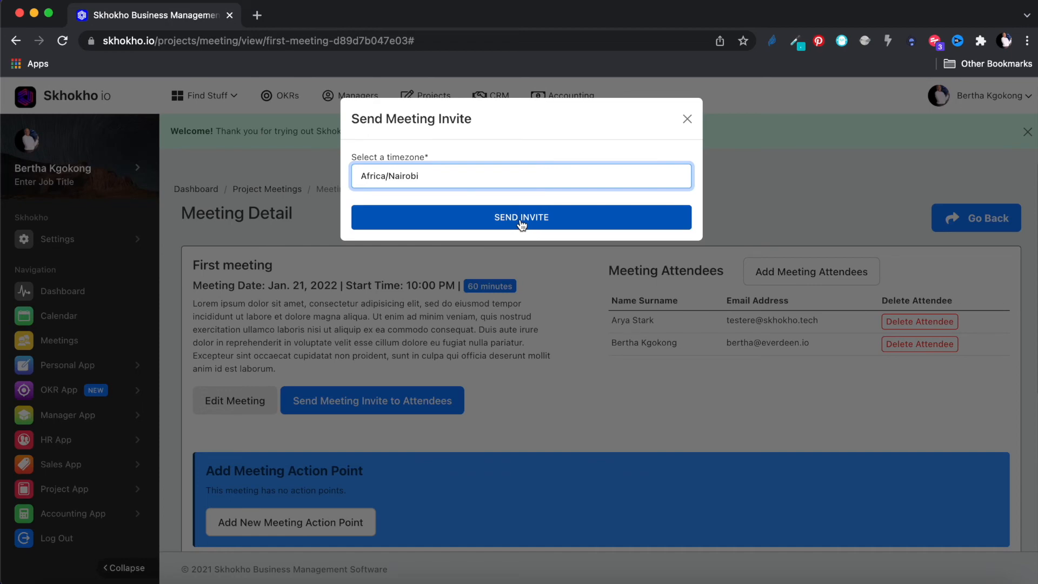
{"action": "left_click", "coordinate": [687, 119]}
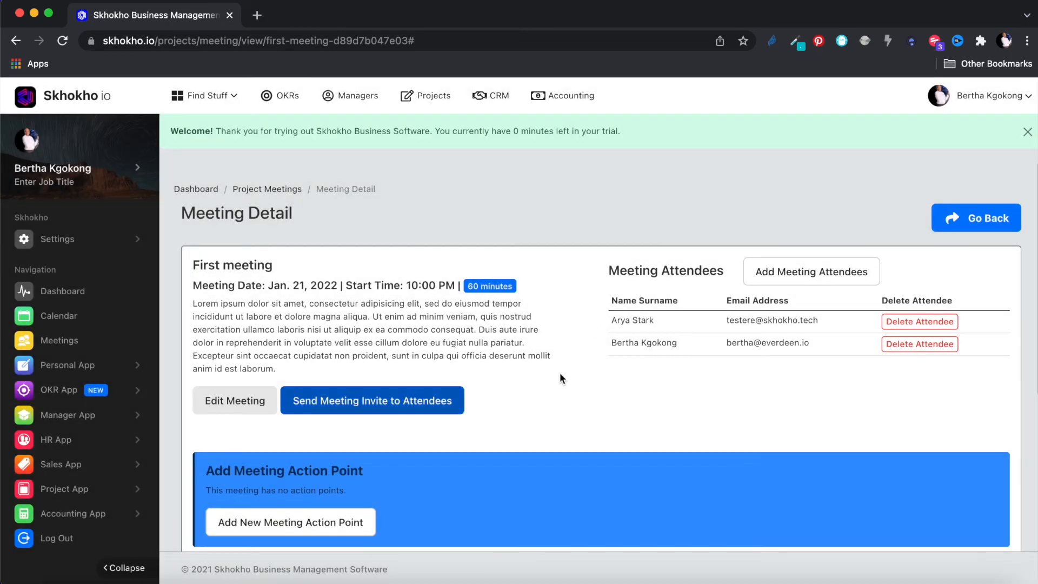
{"action": "scroll", "coordinate": [560, 378], "scroll_direction": "down", "scroll_amount": 3}
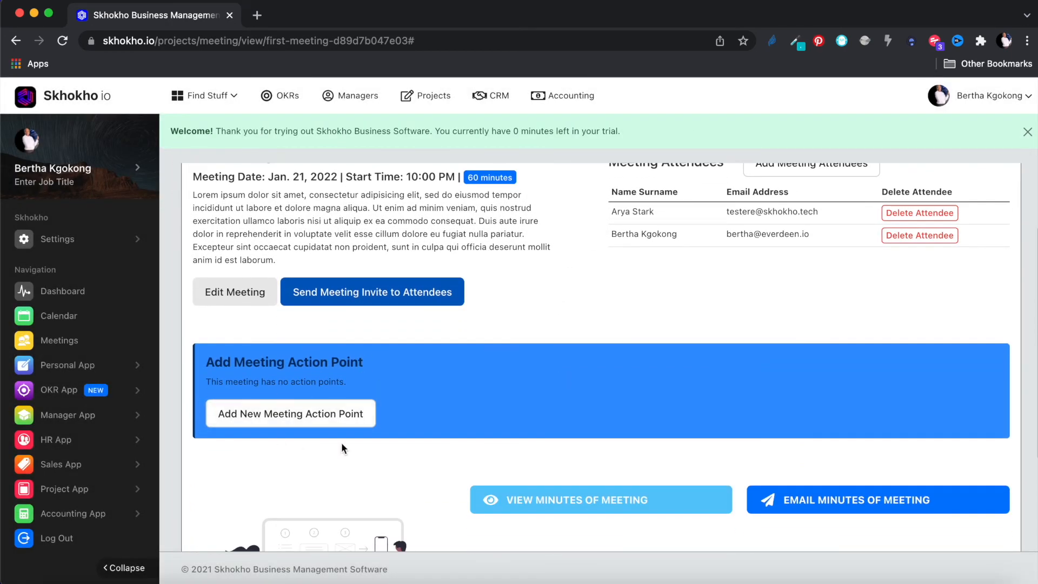
- Start a new action point titled 'Get it done' with a lorem ipsum description
{"action": "left_click", "coordinate": [1027, 132]}
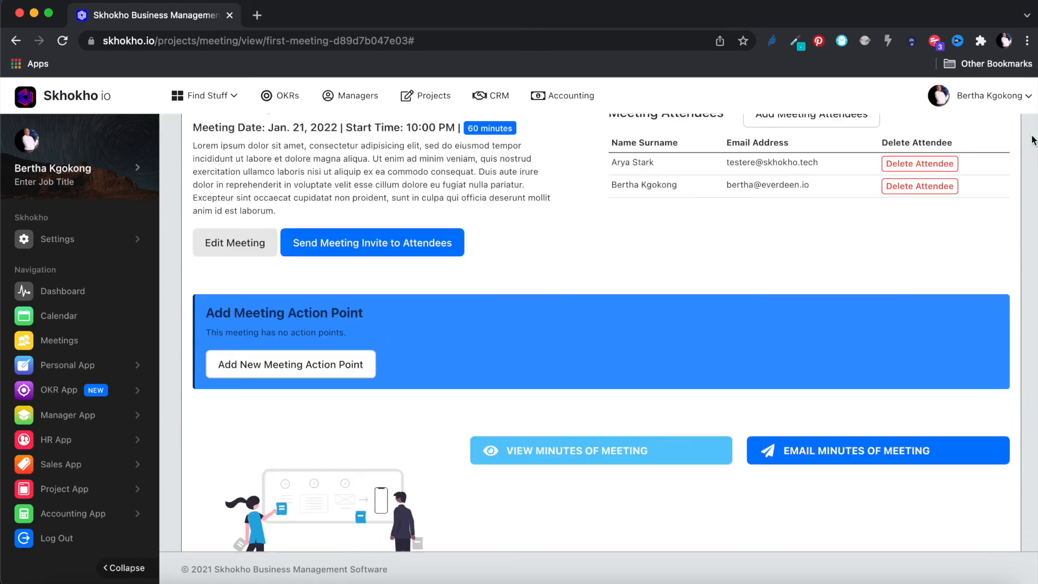
{"action": "left_click", "coordinate": [277, 366]}
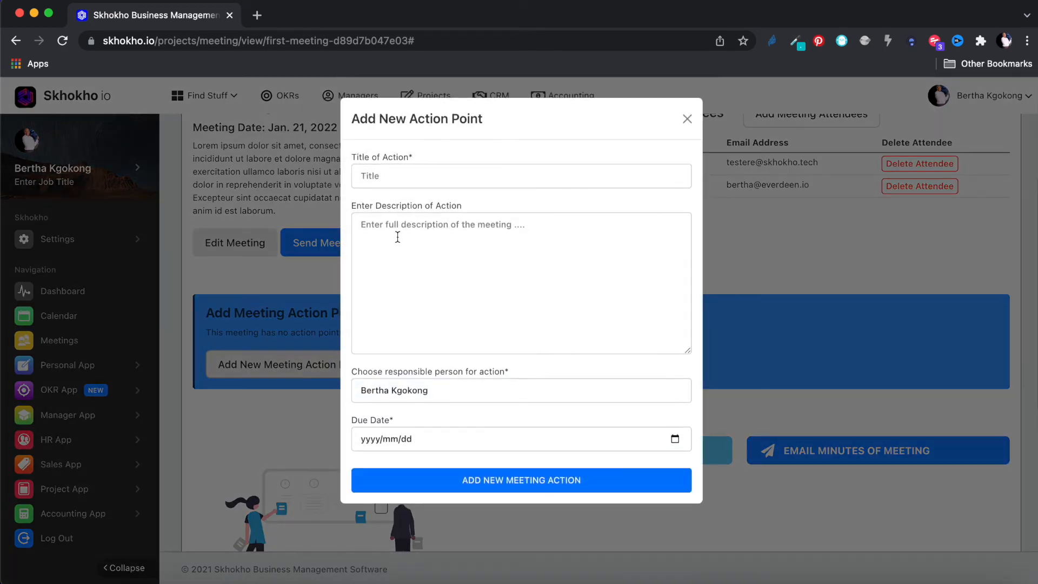
{"action": "left_click", "coordinate": [405, 173]}
{"action": "type", "text": "GEt it "}
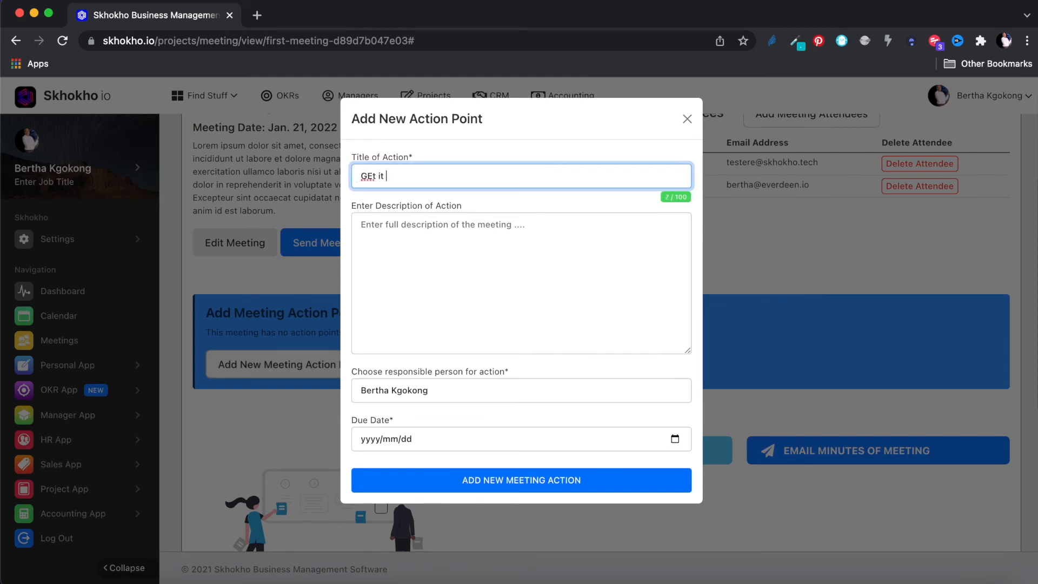
{"action": "type", "text": "done"}
{"action": "left_click", "coordinate": [428, 249]}
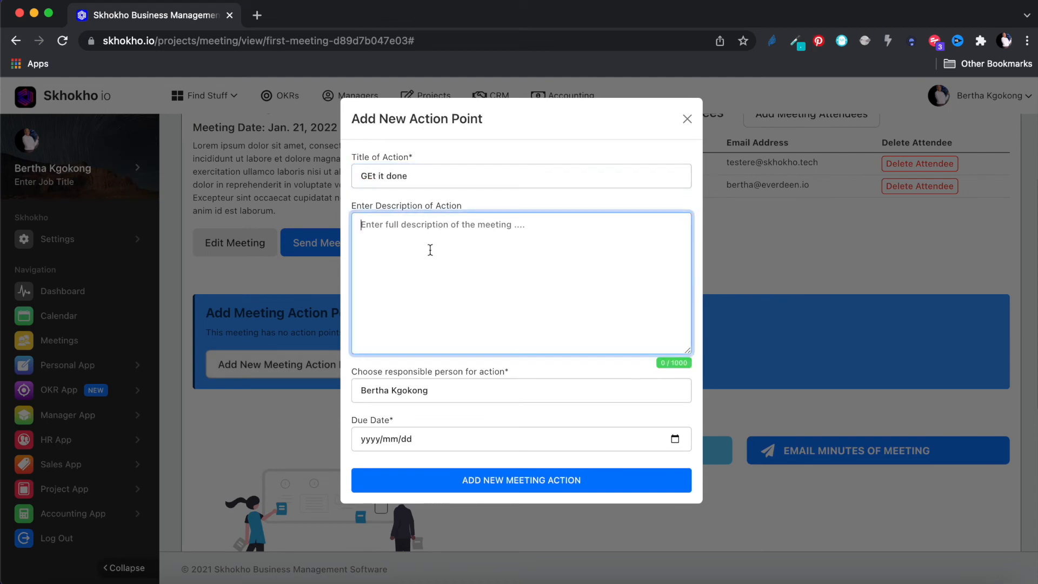
{"action": "type", "text": "Lorem ipsum dolor sit amet, consectetur adipisicing elit, sed do eiusmod tempor incididunt ut labore et dolore magna aliqua. Ut enim ad minim veniam, quis nostrud exercitation ullamco laboris nisi ut aliquip ex ea commodo consequat. Duis aute irure dolor in reprehenderit in voluptate velit esse cillum dolore eu fugiat nulla pariatur. Excepteur sint occaecat cupidatat non proident, sunt in culpa qui officia deserunt mollit anim id est laborum."}
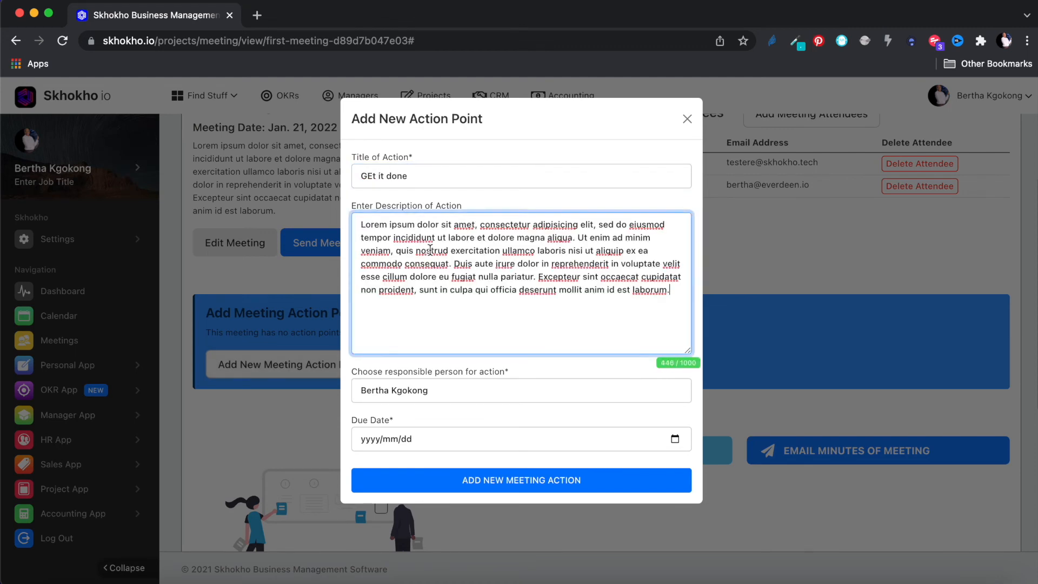
{"action": "left_click", "coordinate": [373, 175]}
{"action": "key", "text": "BackSpace"}
{"action": "type", "text": "e"}
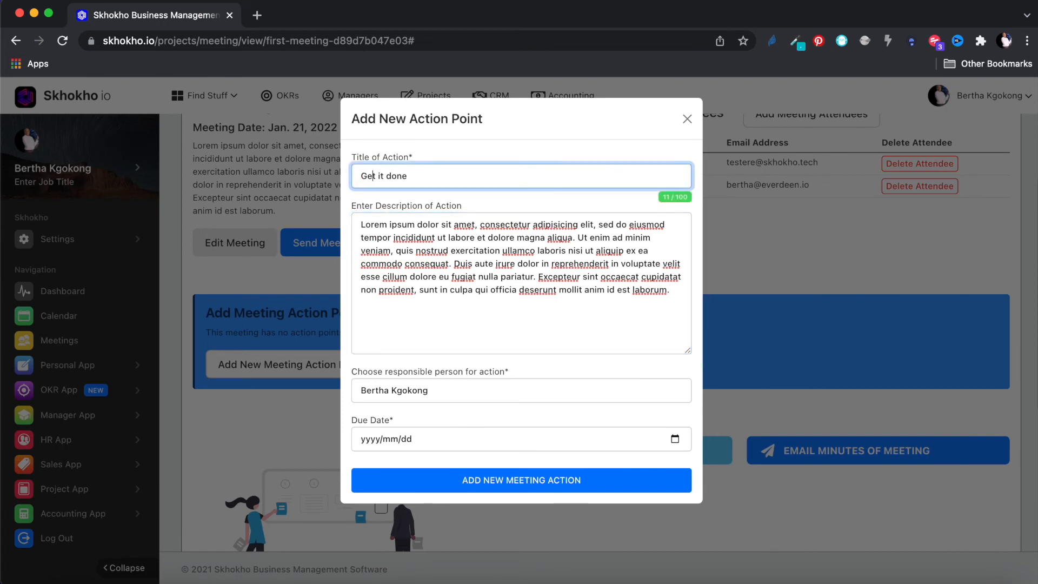
- Assign it to the first attendee, due January 22, 2022, and save it
{"action": "left_click", "coordinate": [391, 390]}
{"action": "left_click", "coordinate": [391, 406]}
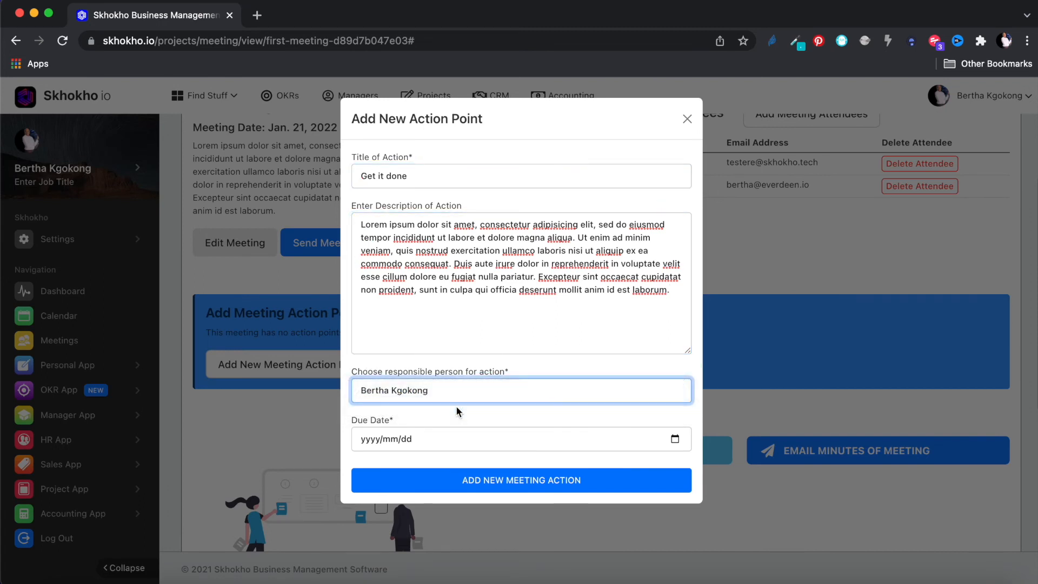
{"action": "left_click", "coordinate": [674, 438]}
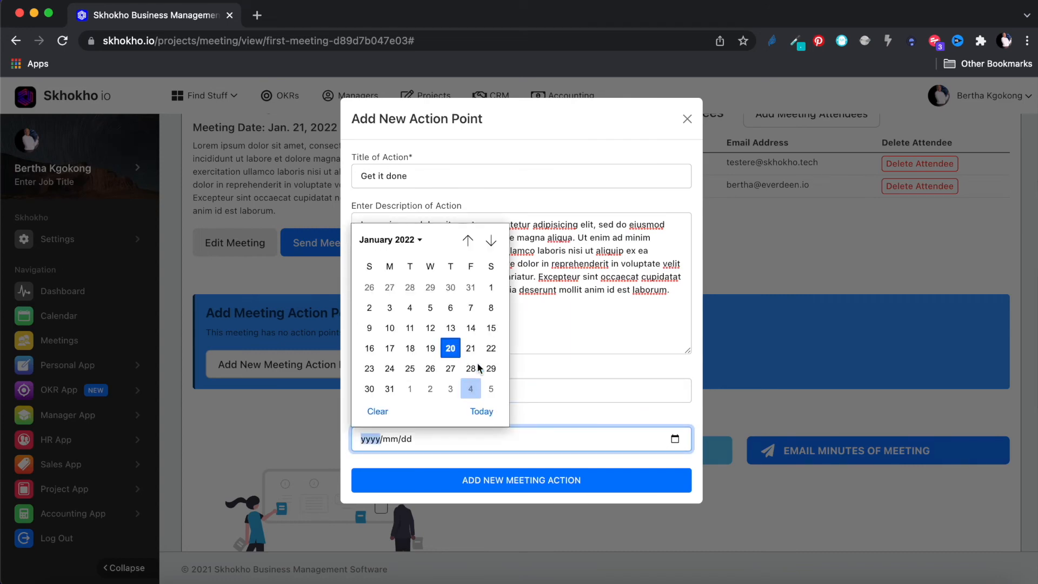
{"action": "left_click", "coordinate": [491, 349]}
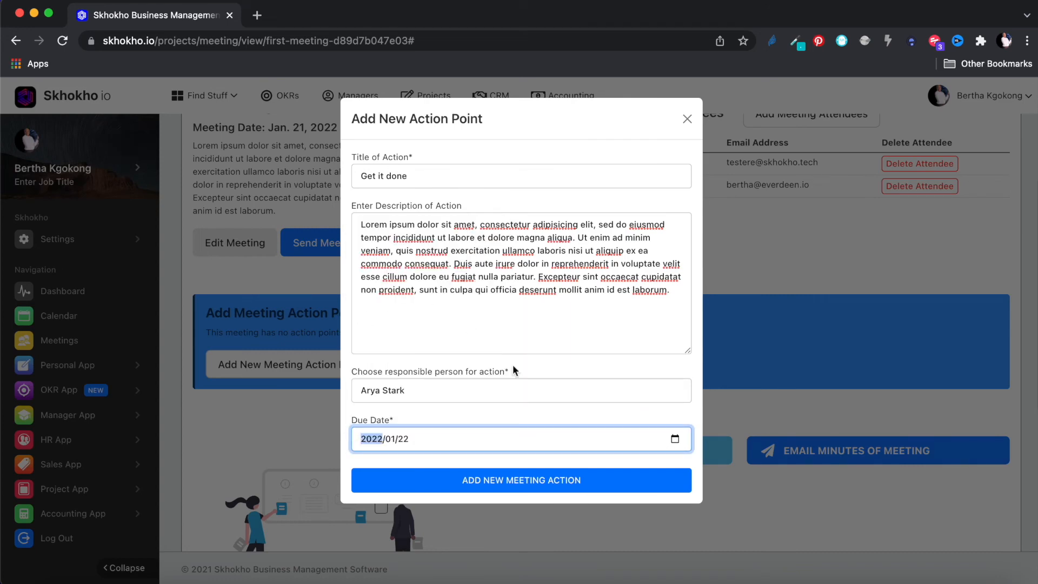
{"action": "left_click", "coordinate": [551, 481]}
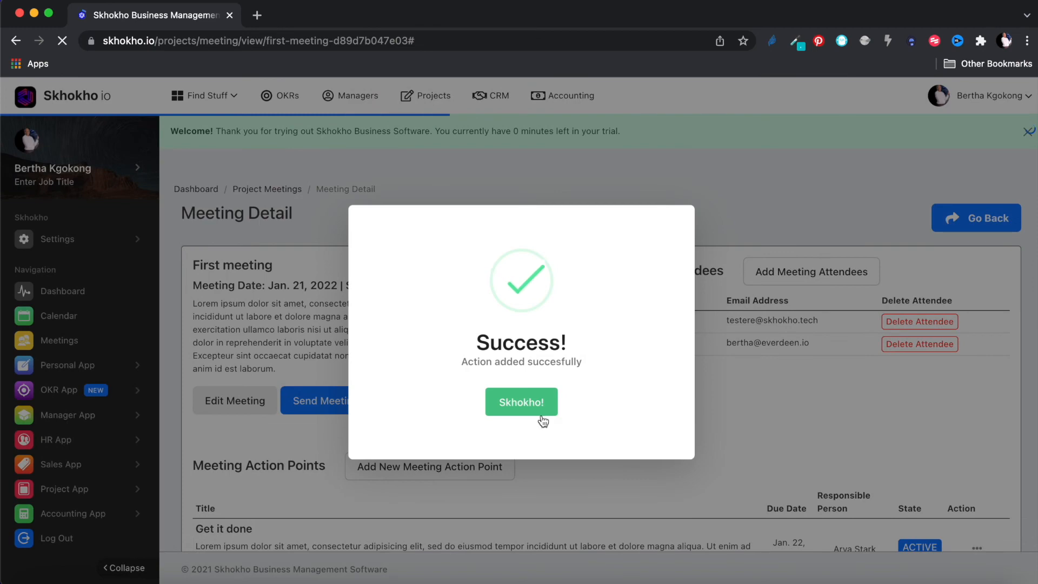
{"action": "left_click", "coordinate": [534, 404]}
{"action": "scroll", "coordinate": [592, 458], "scroll_direction": "down", "scroll_amount": 3}
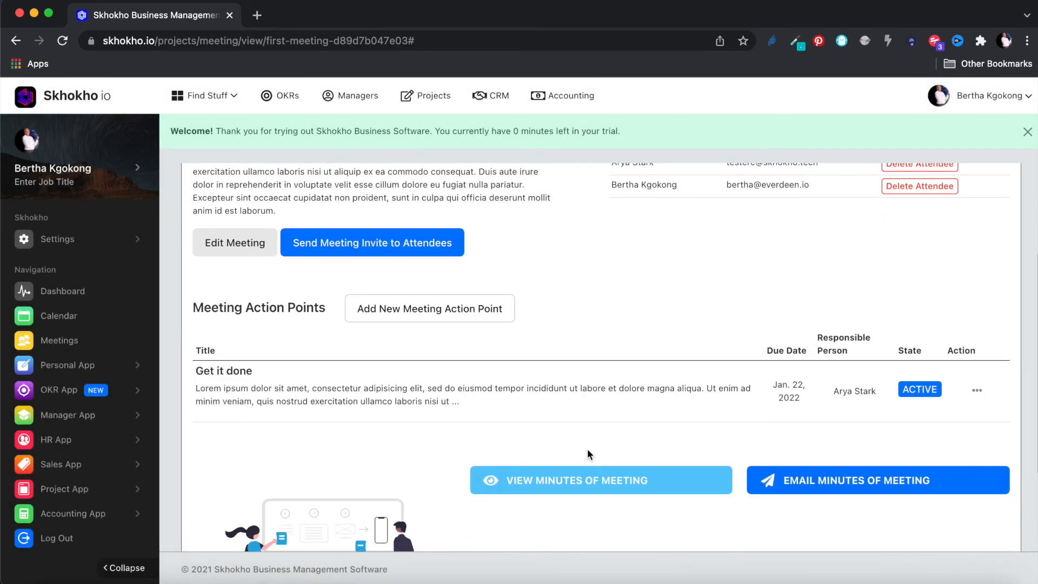
{"action": "scroll", "coordinate": [596, 394], "scroll_direction": "down", "scroll_amount": 2}
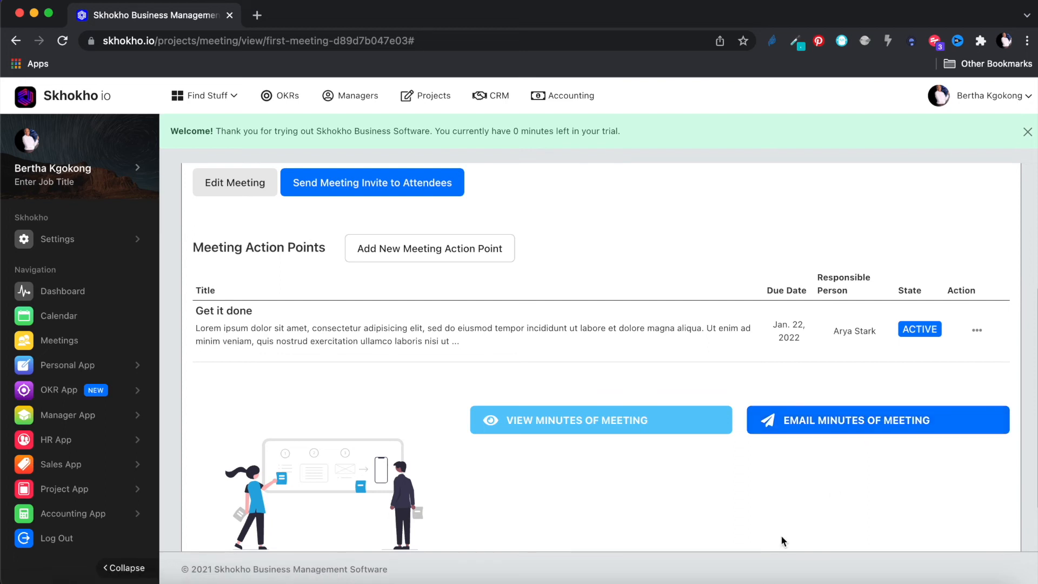
{"action": "right_click", "coordinate": [625, 417]}
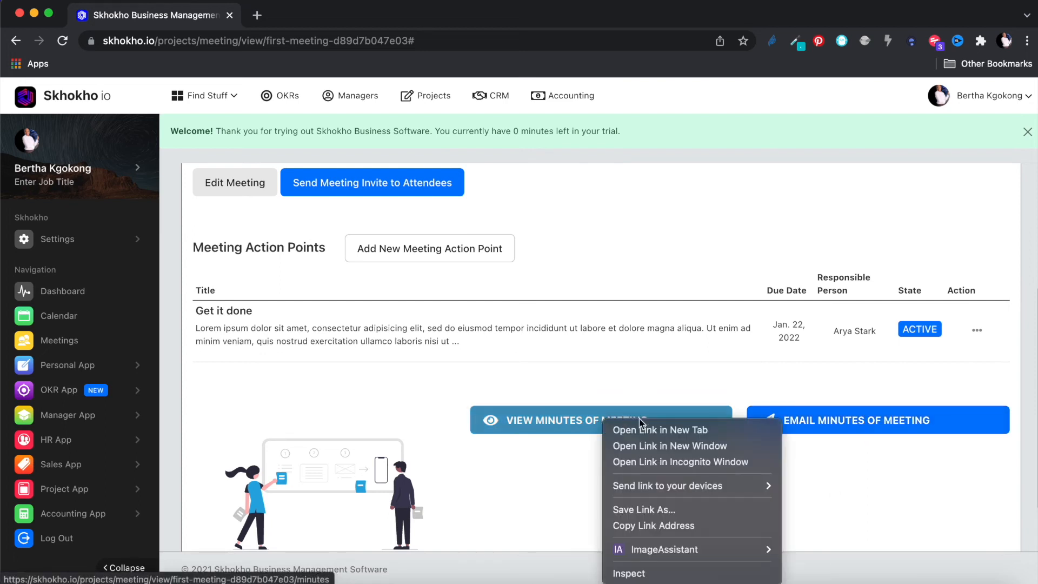
{"action": "left_click", "coordinate": [648, 428]}
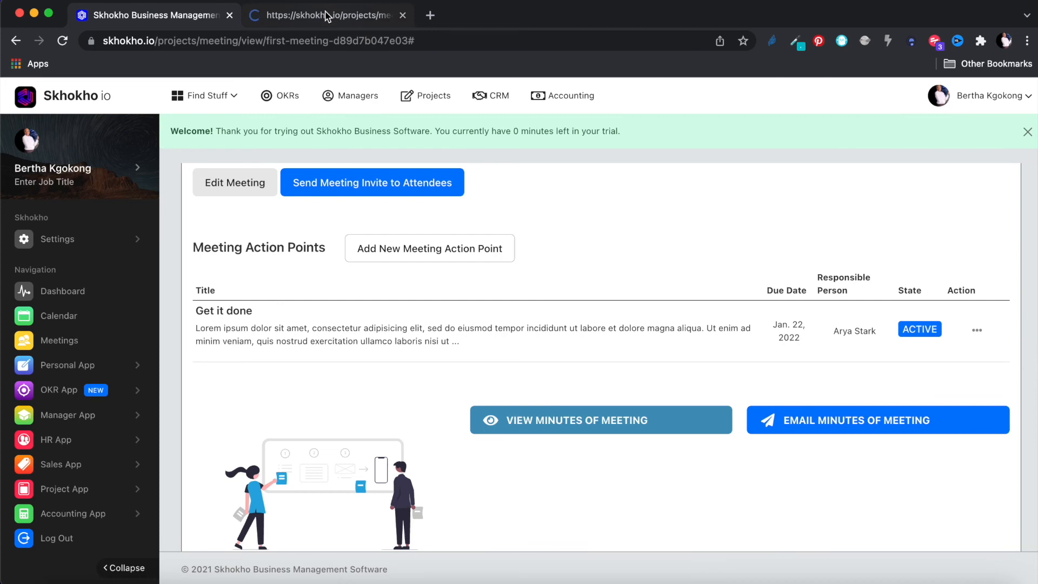
{"action": "left_click", "coordinate": [326, 16]}
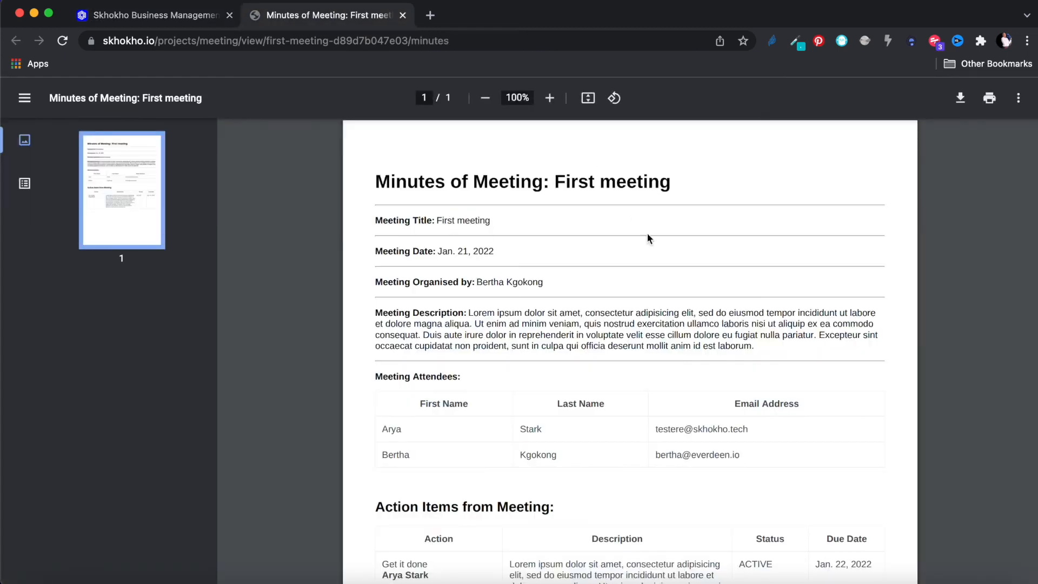
{"action": "scroll", "coordinate": [682, 435], "scroll_direction": "down", "scroll_amount": 5}
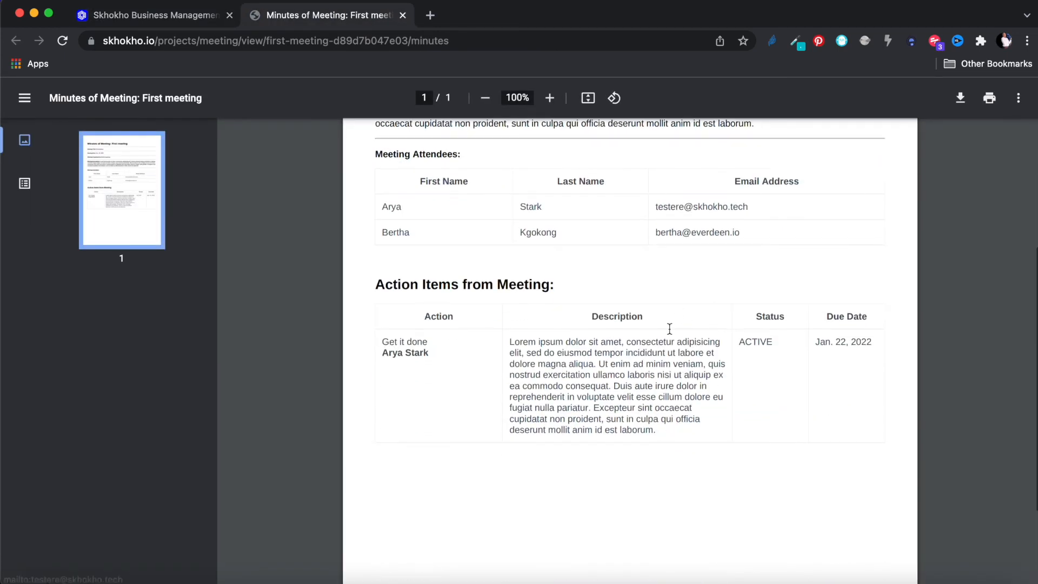
{"action": "scroll", "coordinate": [710, 354], "scroll_direction": "up", "scroll_amount": 5}
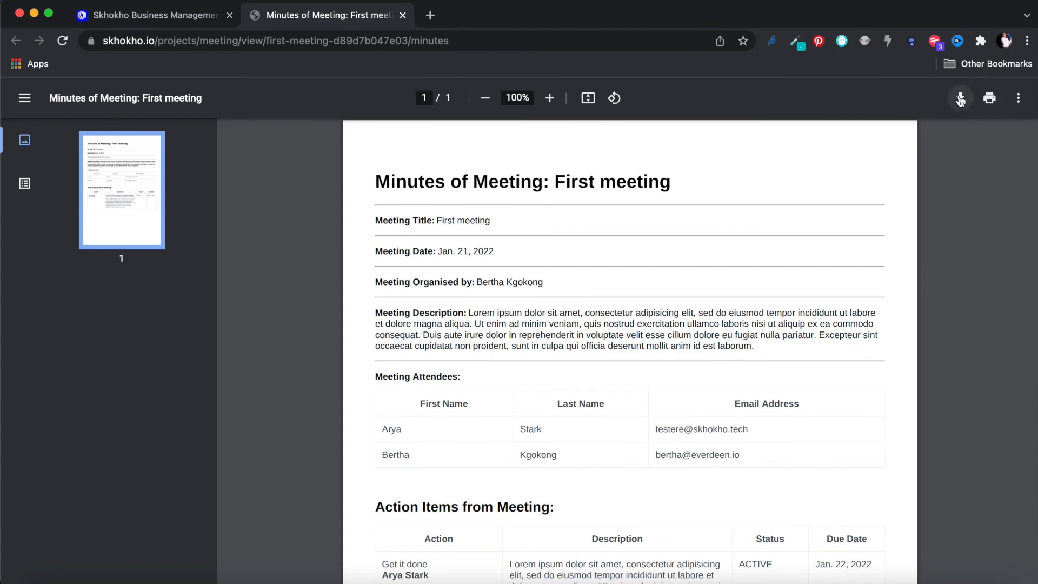
{"action": "left_click", "coordinate": [402, 16]}
{"action": "scroll", "coordinate": [654, 233], "scroll_direction": "up", "scroll_amount": 4}
{"action": "scroll", "coordinate": [653, 233], "scroll_direction": "down", "scroll_amount": 6}
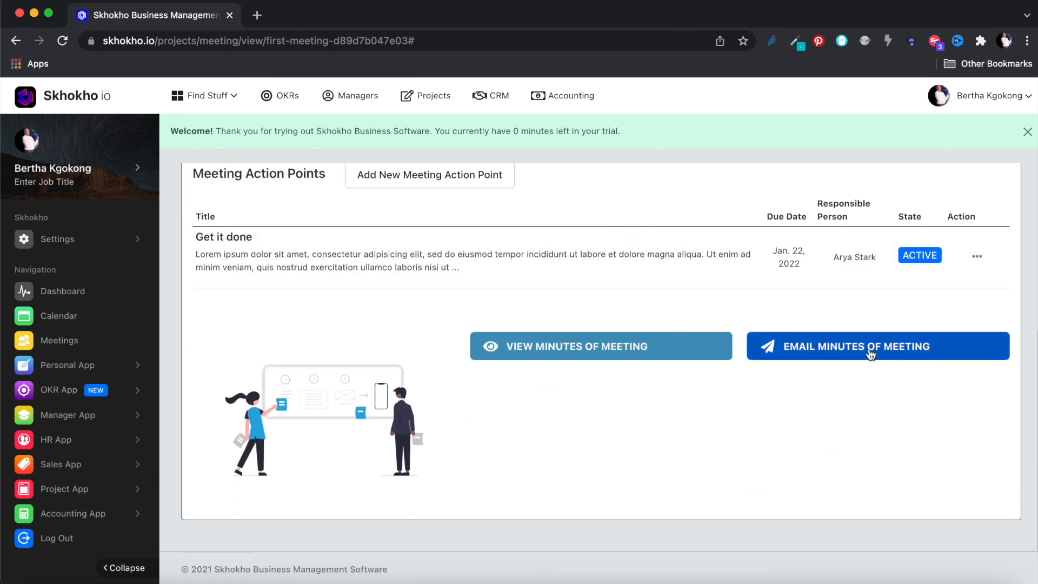
- Return to New Project, view its Documents and Notes, then go back to the Project List
{"action": "left_click", "coordinate": [862, 348]}
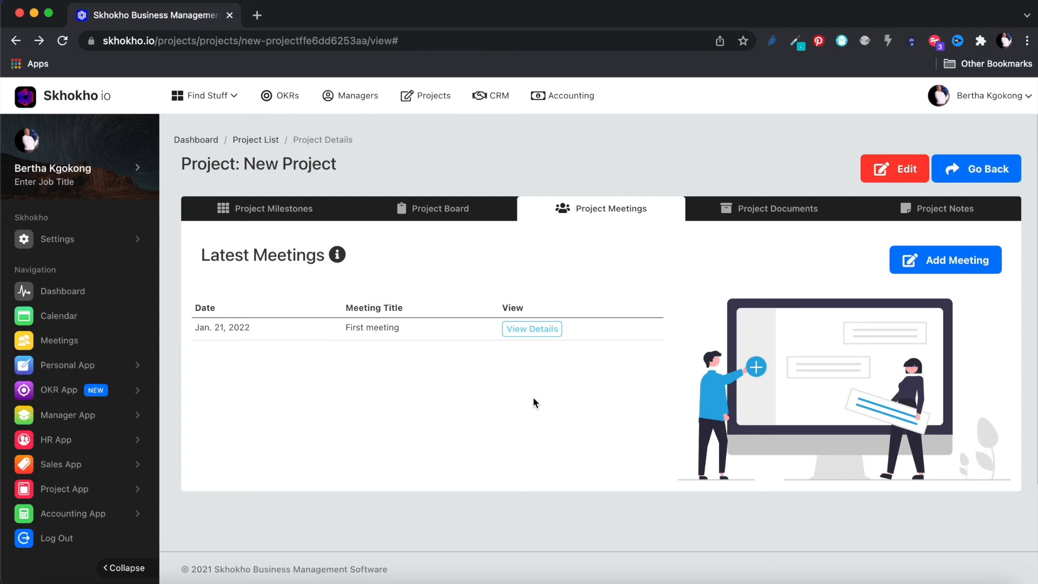
{"action": "left_click", "coordinate": [761, 215]}
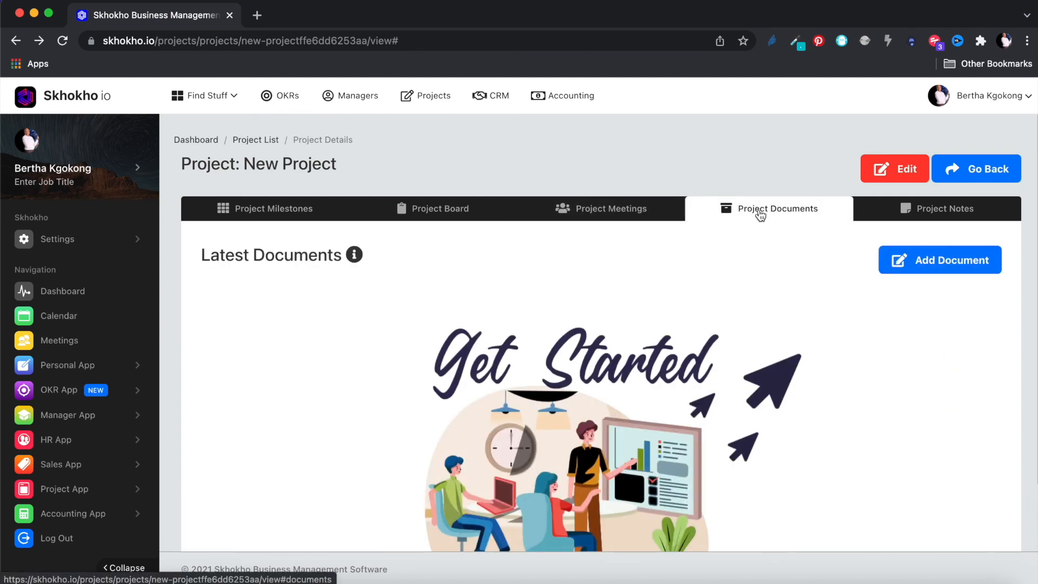
{"action": "scroll", "coordinate": [855, 312], "scroll_direction": "down", "scroll_amount": 2}
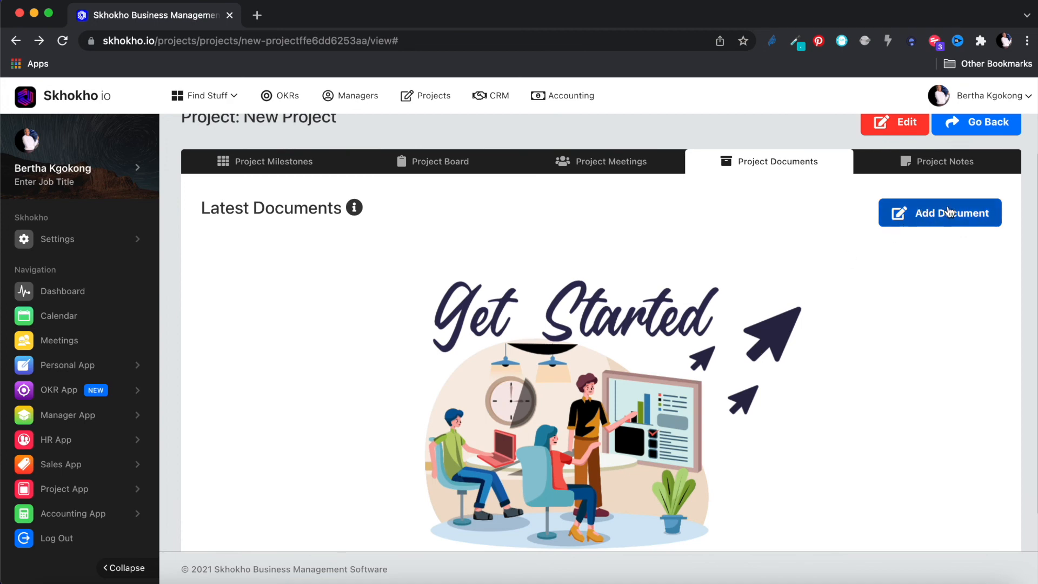
{"action": "scroll", "coordinate": [853, 248], "scroll_direction": "up", "scroll_amount": 2}
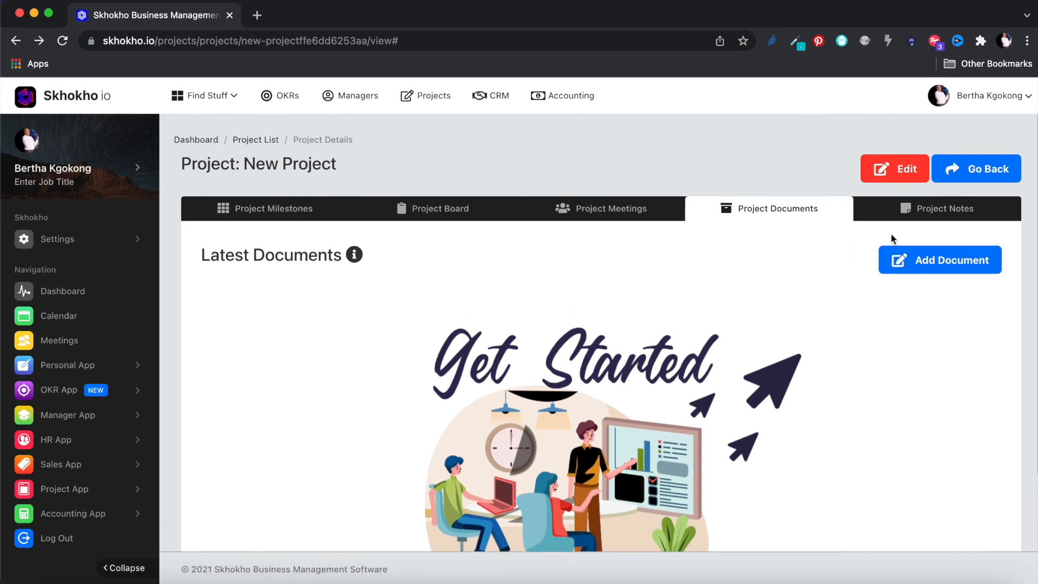
{"action": "left_click", "coordinate": [947, 211]}
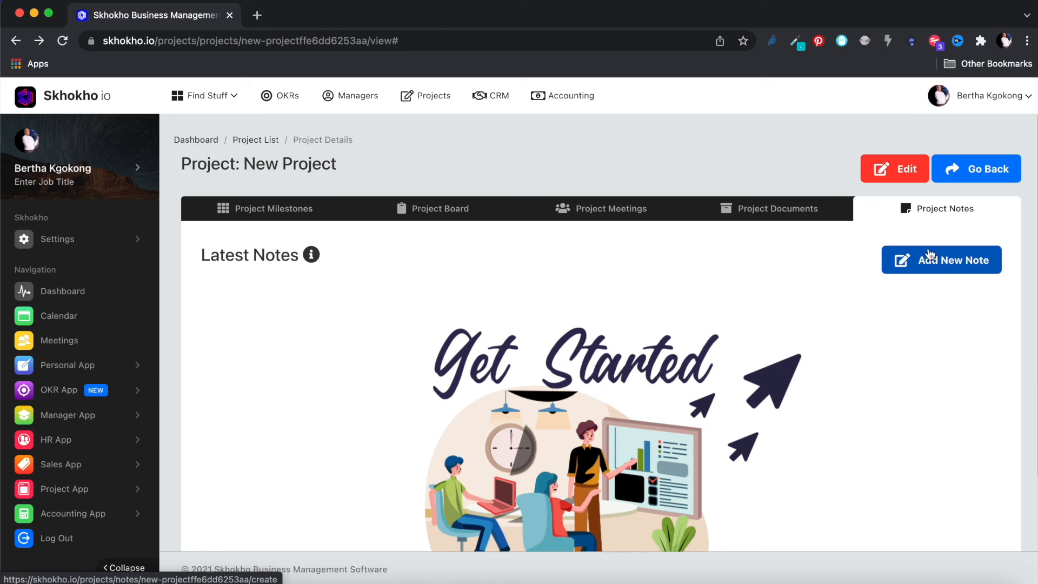
{"action": "left_click", "coordinate": [979, 169]}
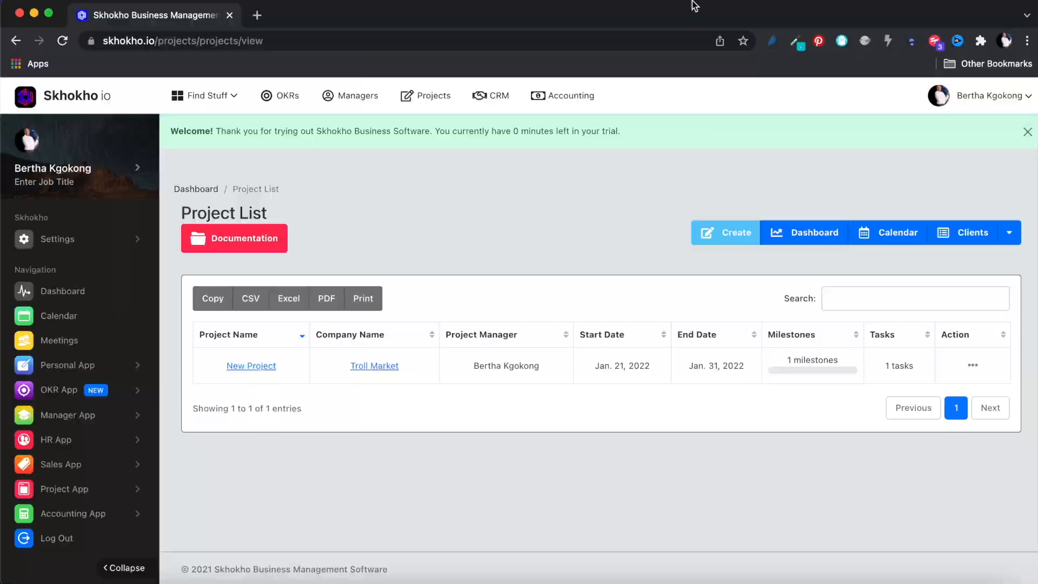